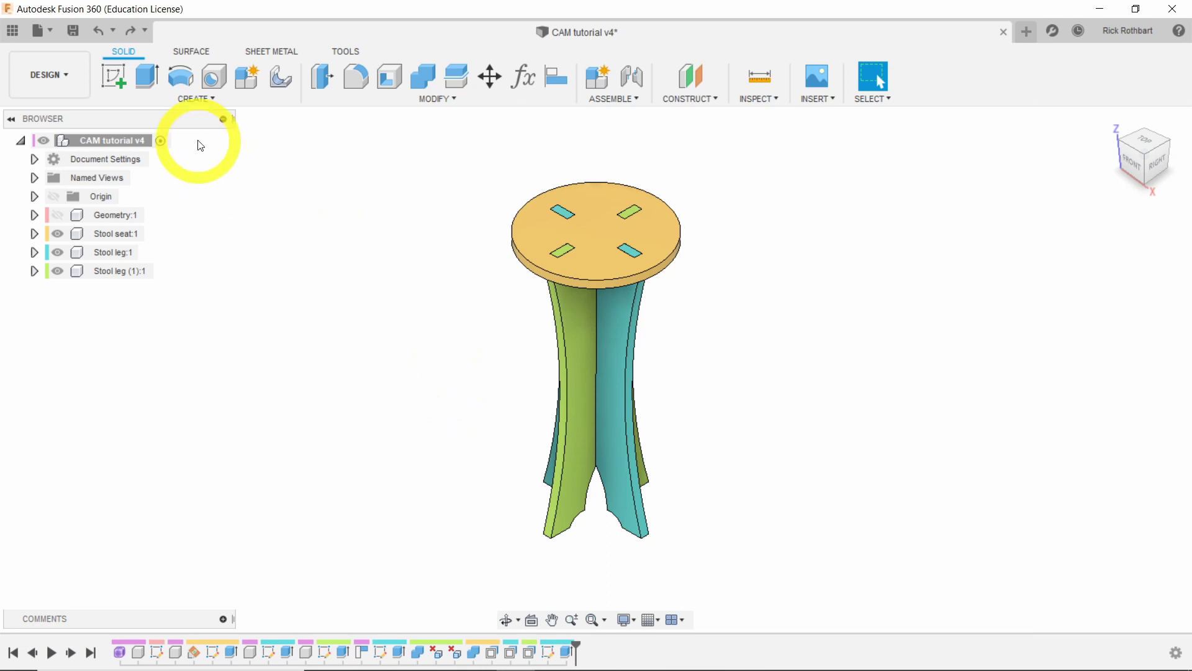
Sketch a two-point rectangle about 26.3 in wide and 20.6 in high around the stool seat on the seat's top face.
left_click(112, 78)
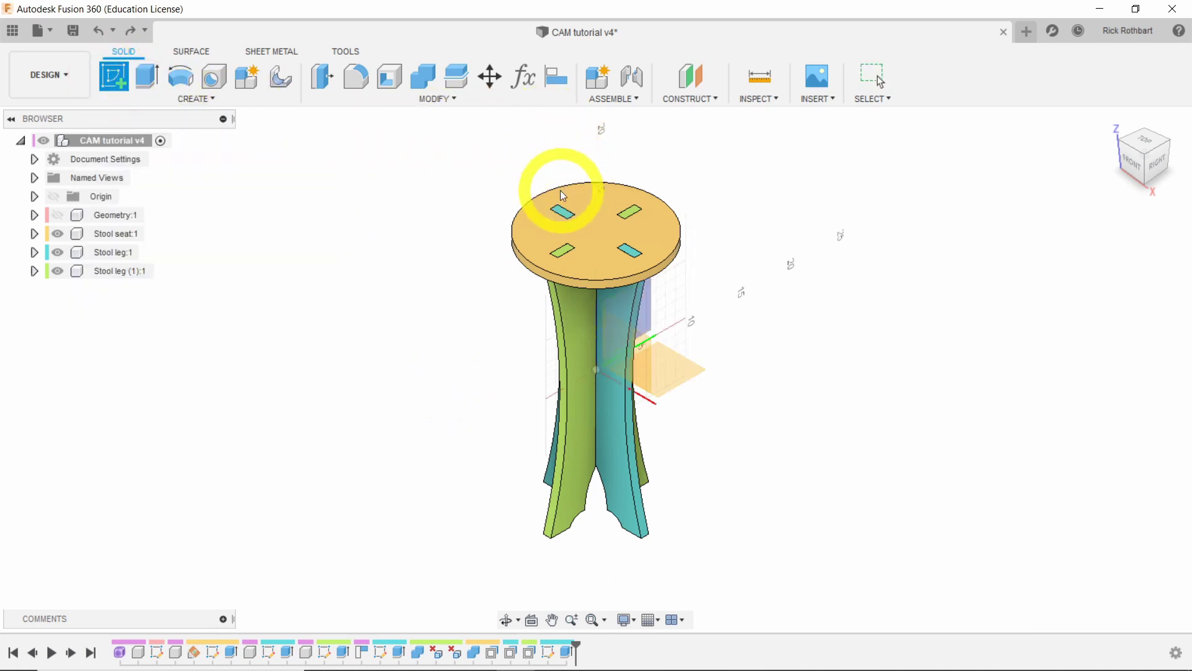
left_click(539, 230)
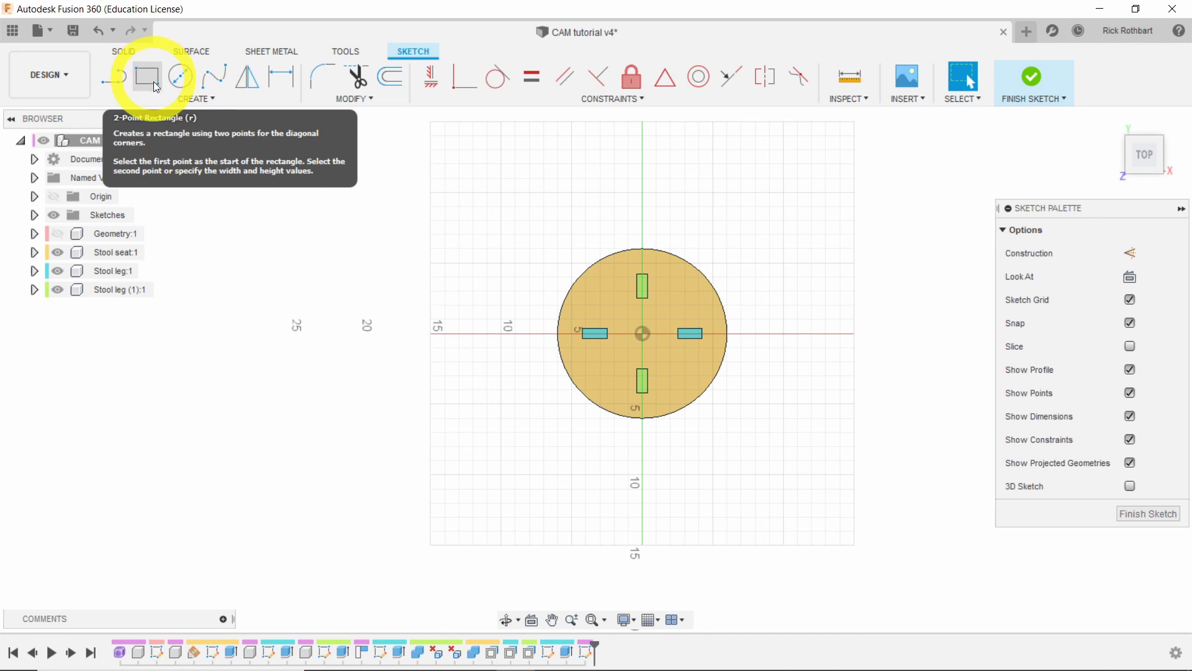
left_click(193, 104)
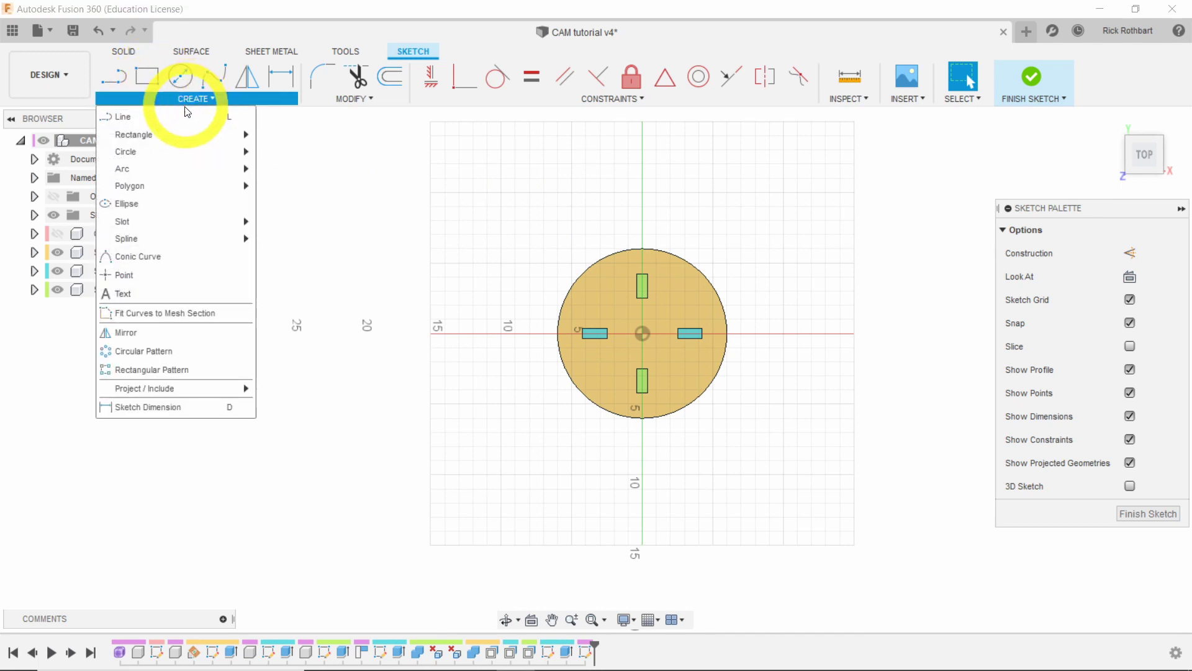
mouse_move(168, 134)
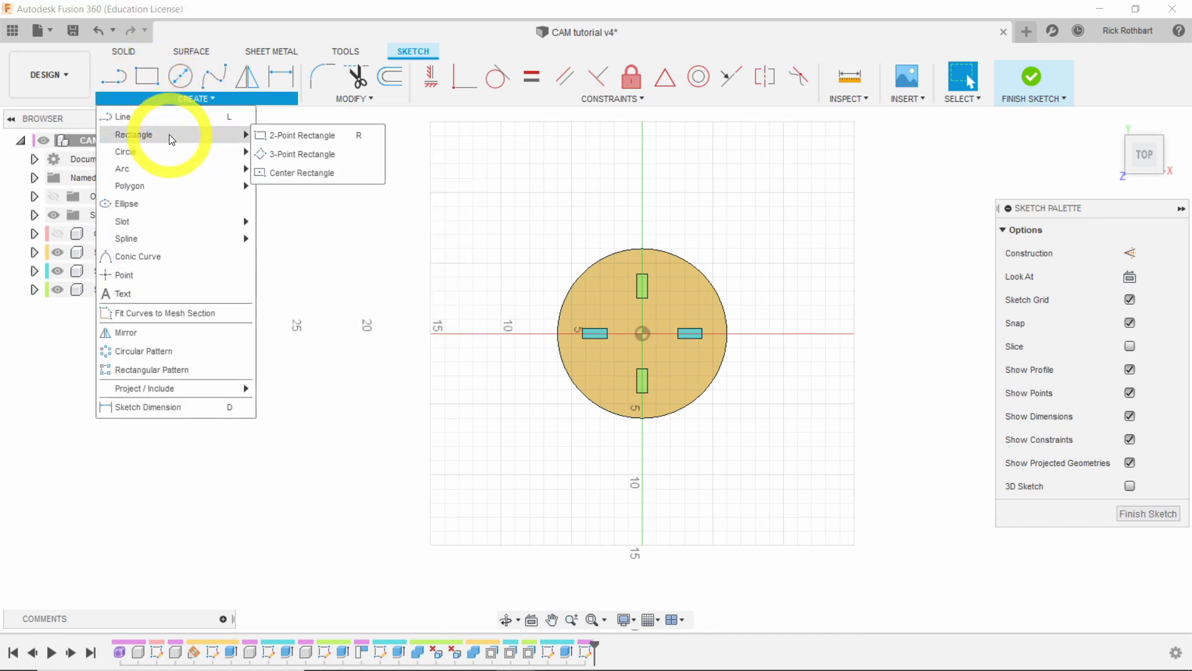
left_click(277, 135)
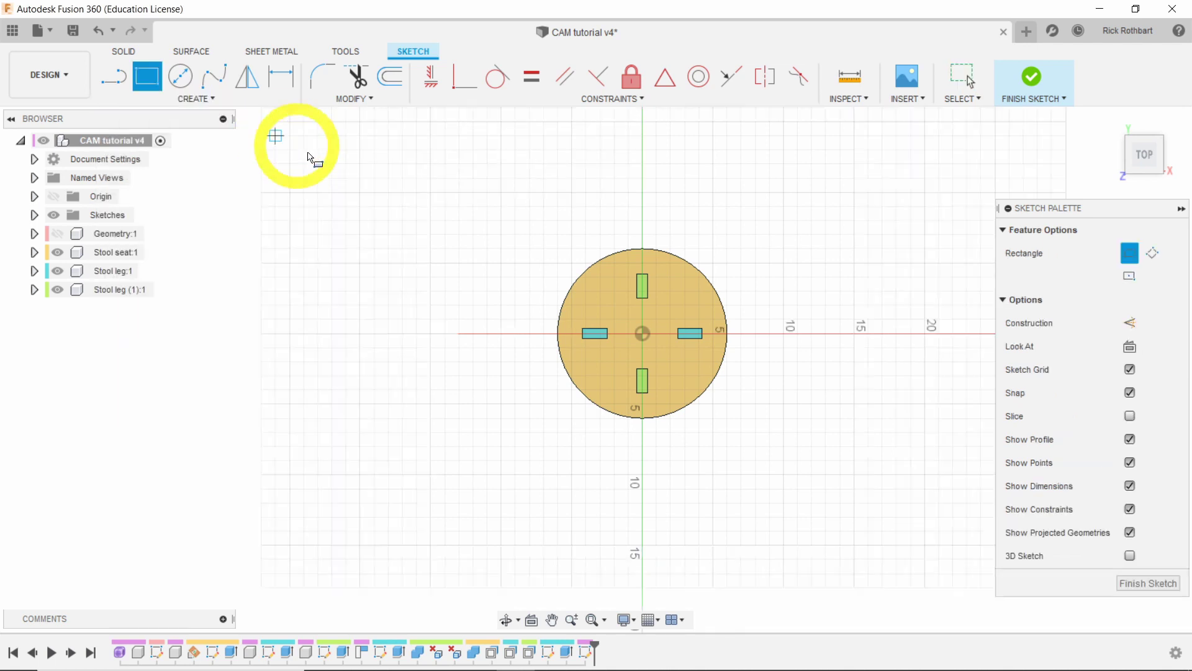
left_click(759, 440)
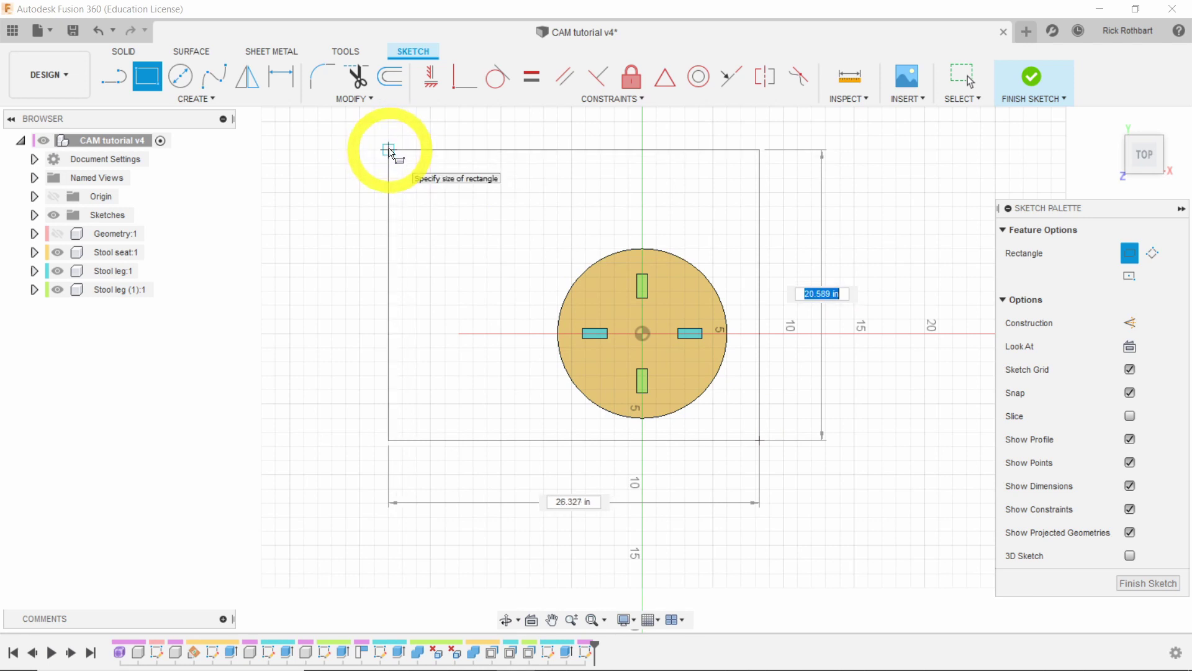
left_click(389, 150)
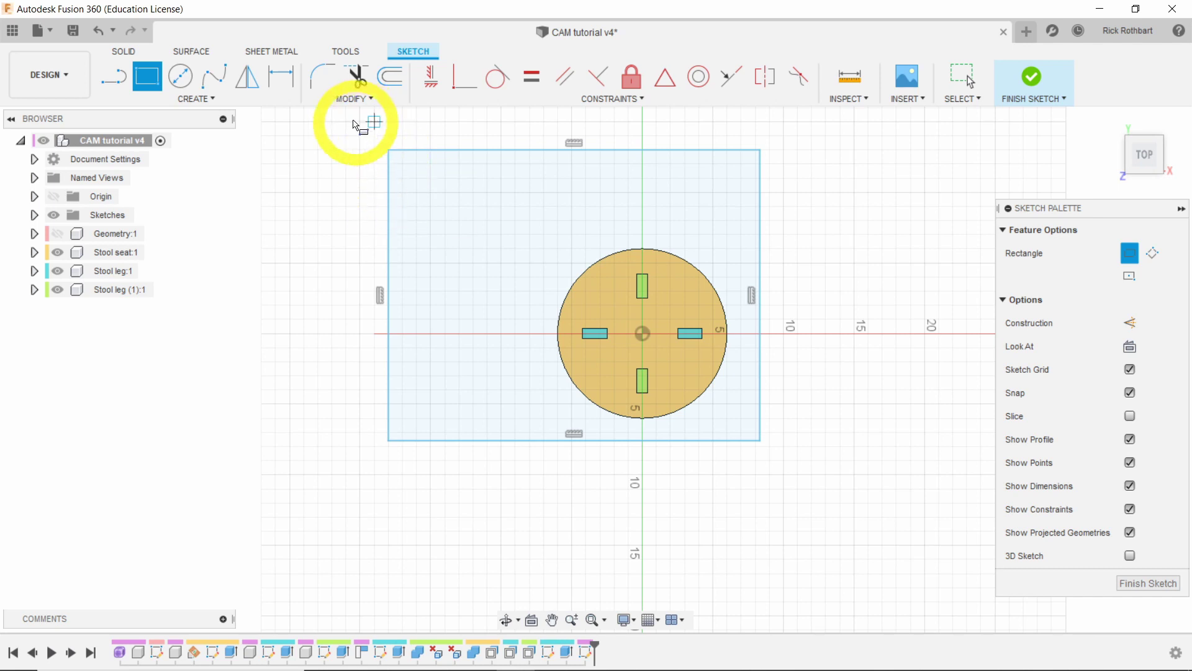
Dimension the rectangle's bottom edge to 48 in.
left_click(209, 103)
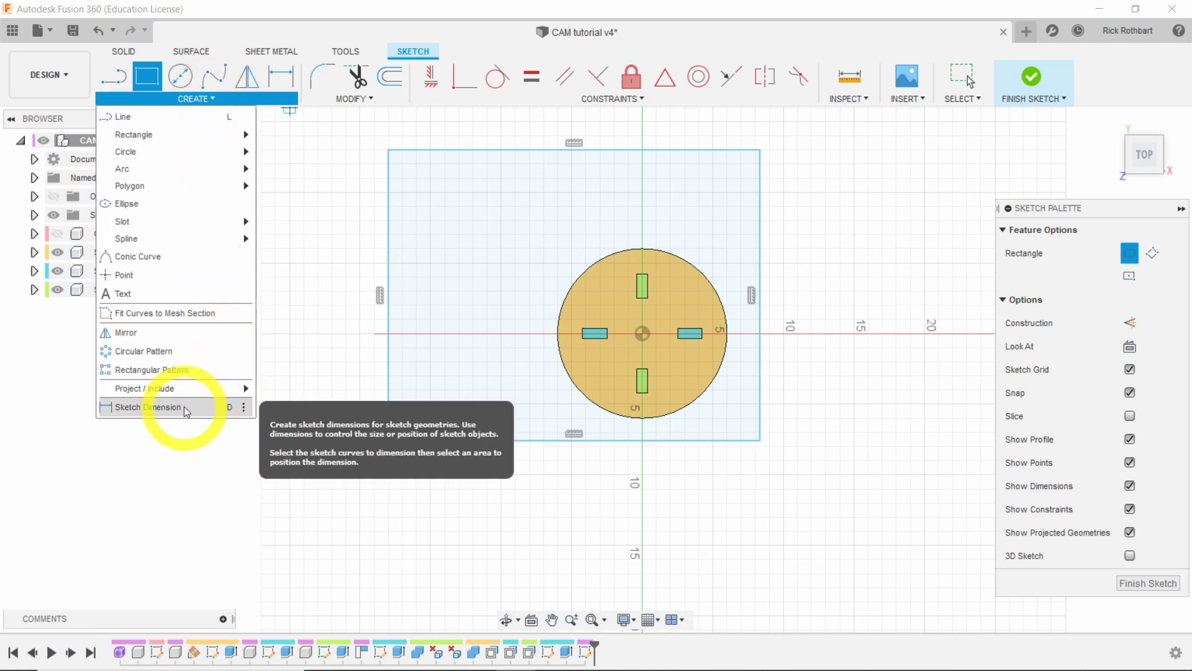
left_click(216, 408)
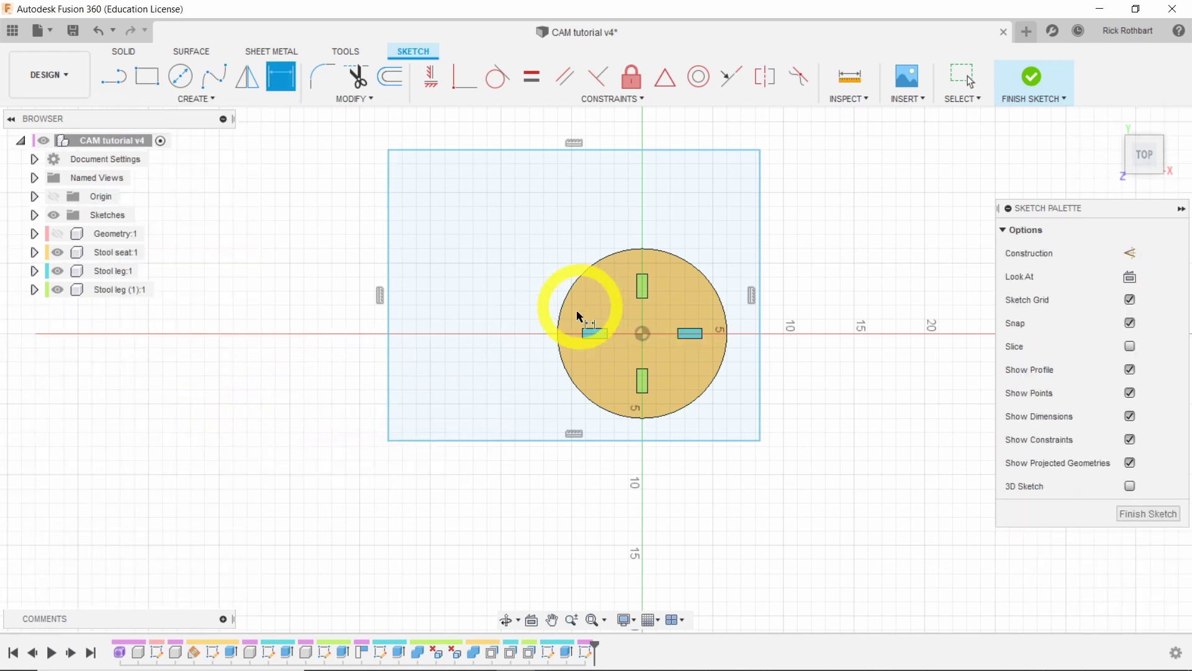
left_click(535, 441)
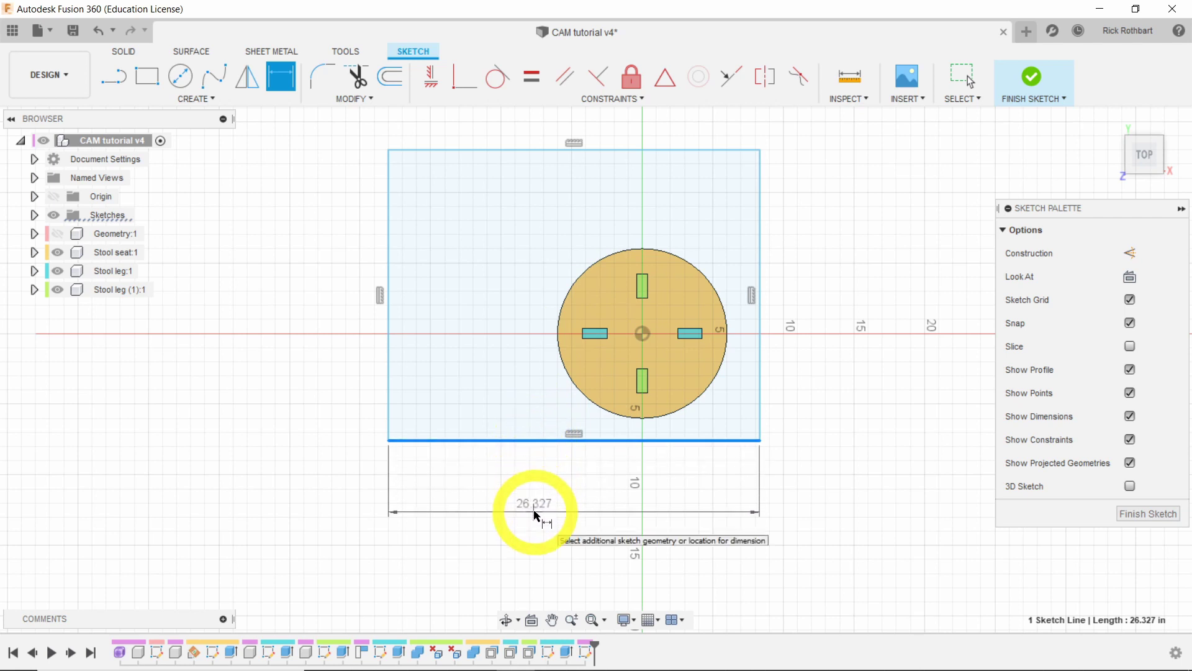
left_click(535, 513)
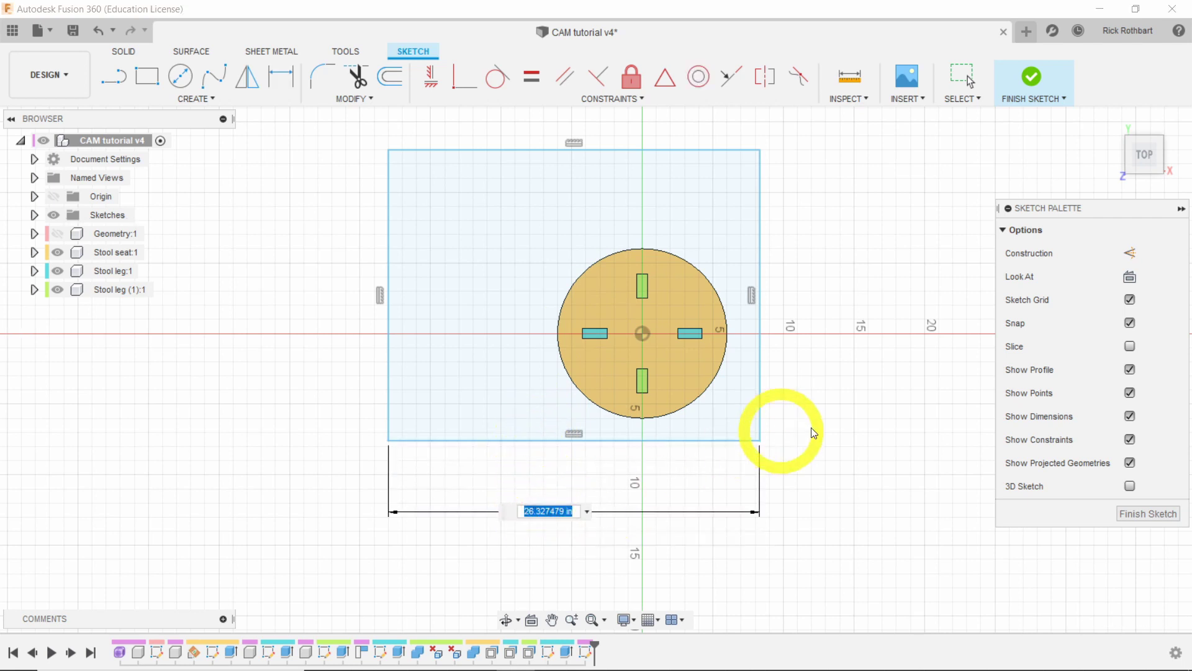
type("48")
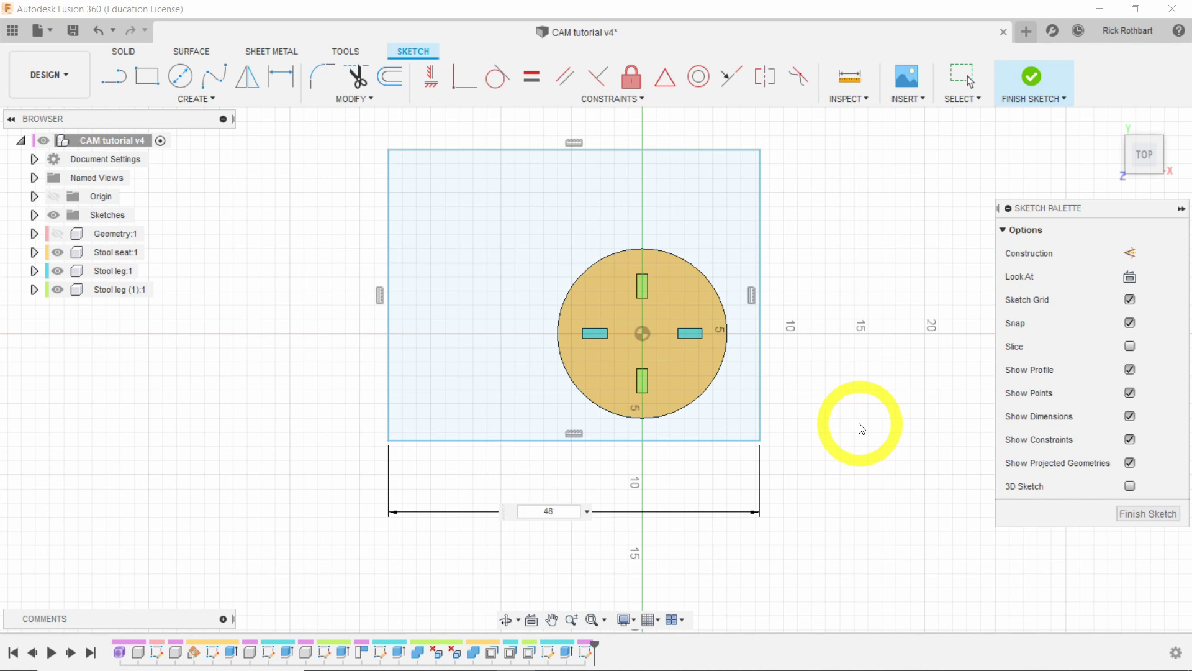
key("Return")
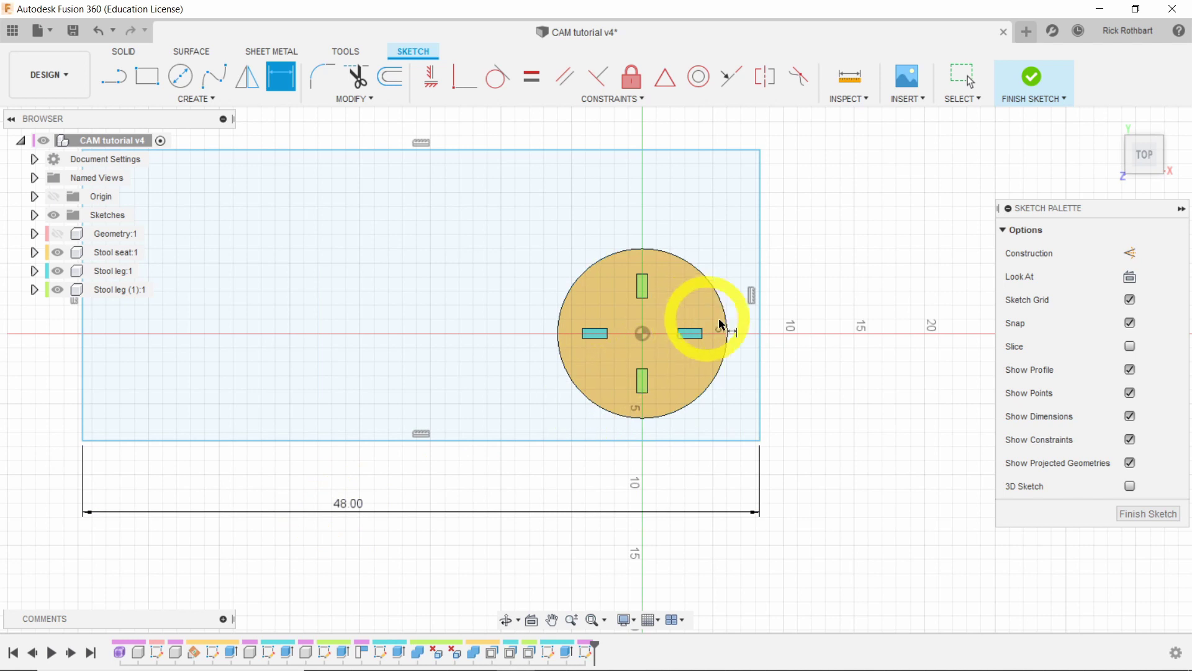
Dimension the rectangle's right edge to 96 in.
left_click(763, 297)
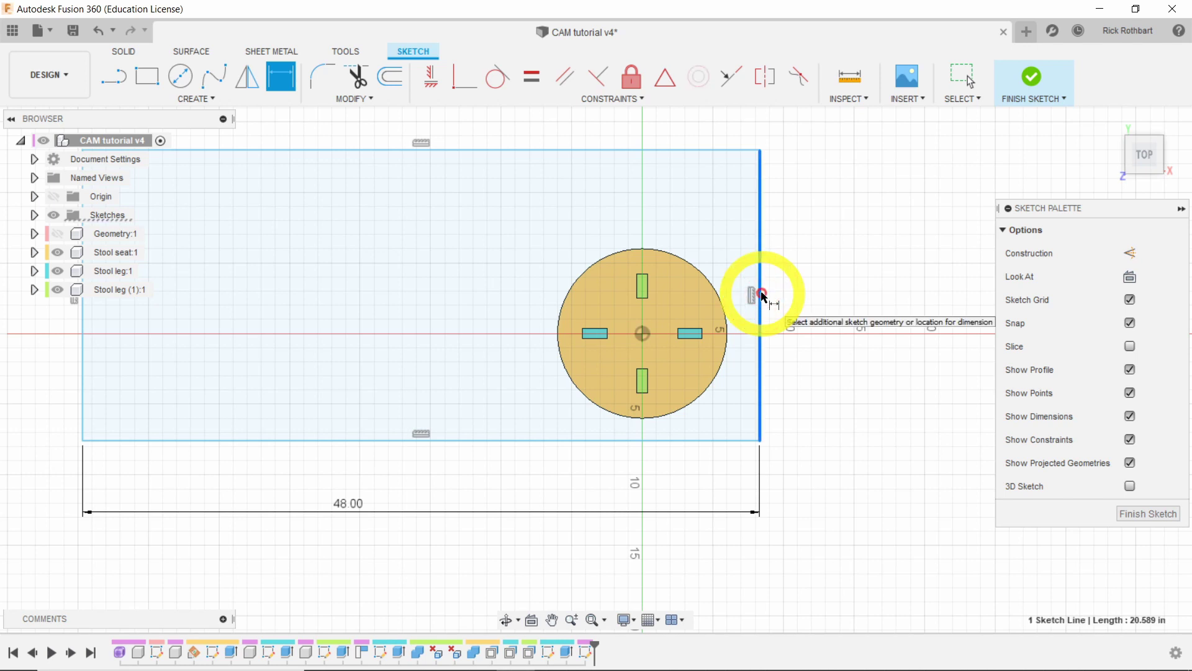
left_click(860, 295)
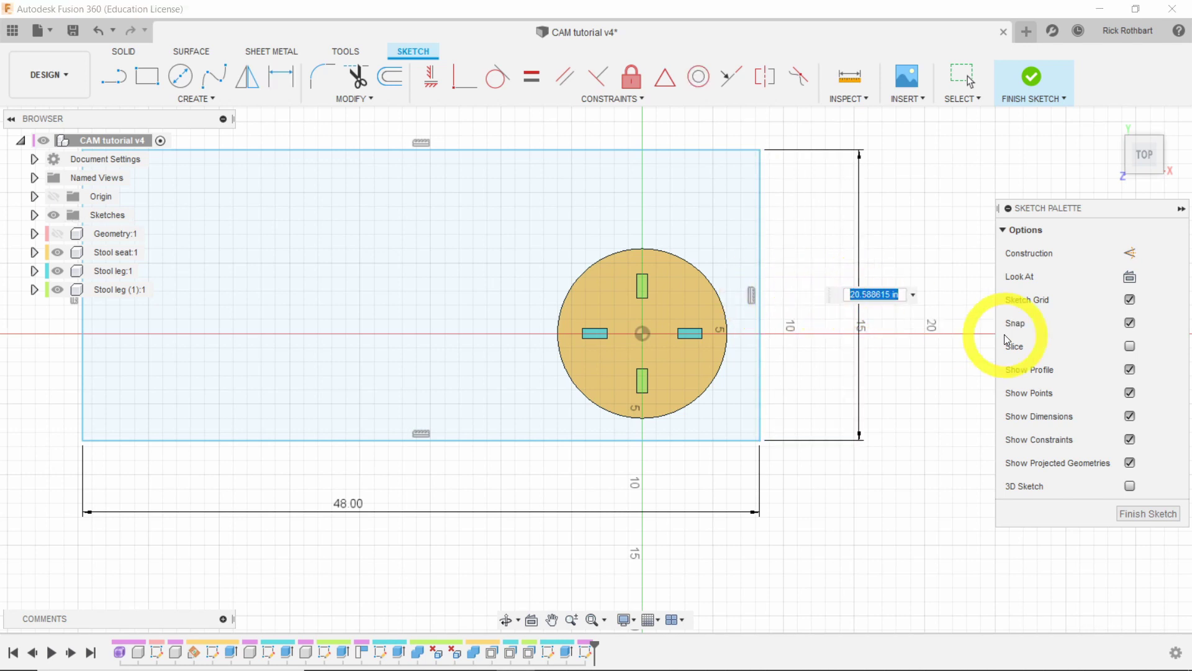
type("24")
key("Return")
key("d")
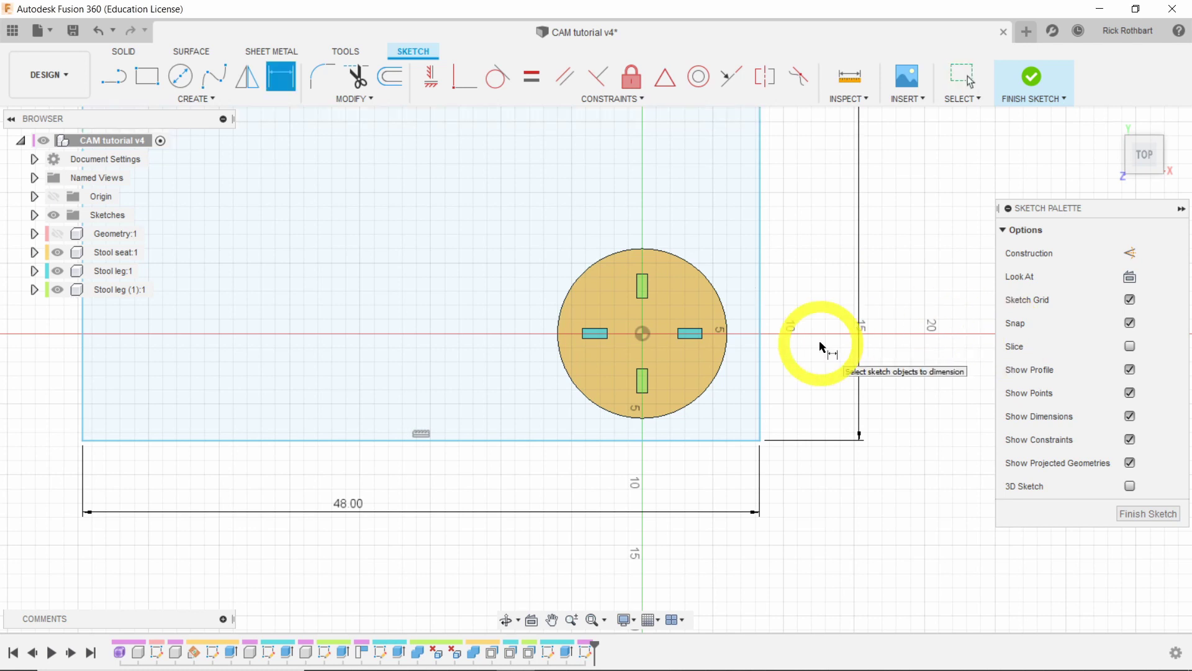
Apply a tangent constraint between the rectangle's right edge and the seat's circular edge.
scroll(819, 347, "down", 5)
scroll(820, 346, "down", 4)
middle_click_drag(880, 272, 833, 399)
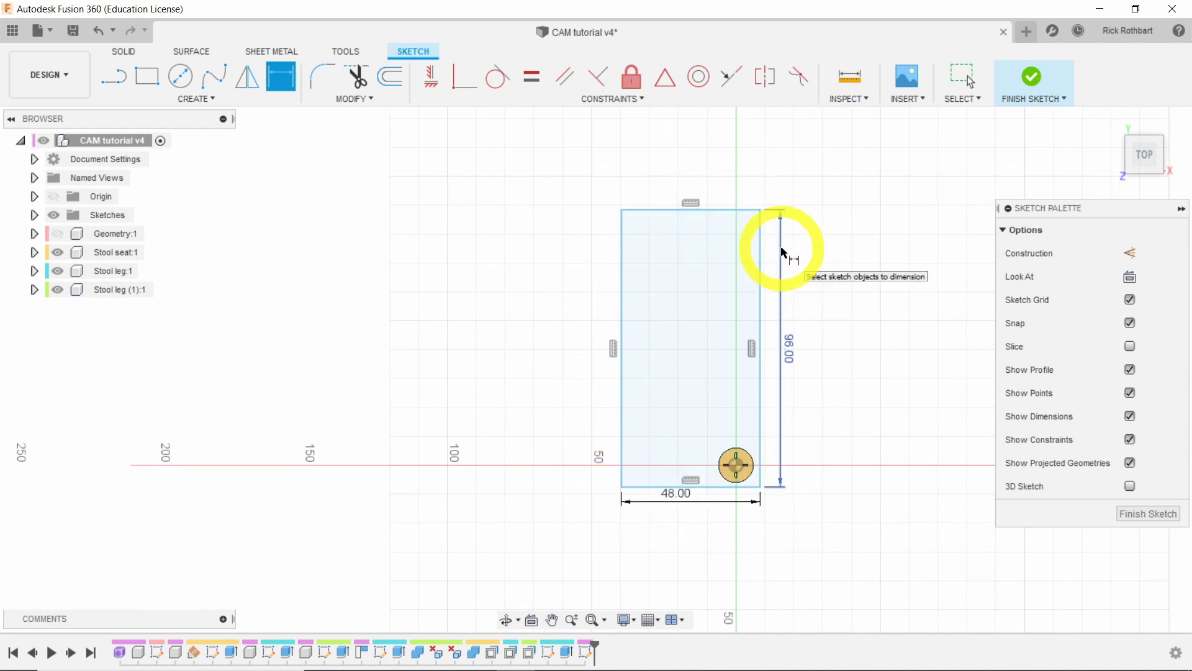
scroll(743, 438, "up", 6)
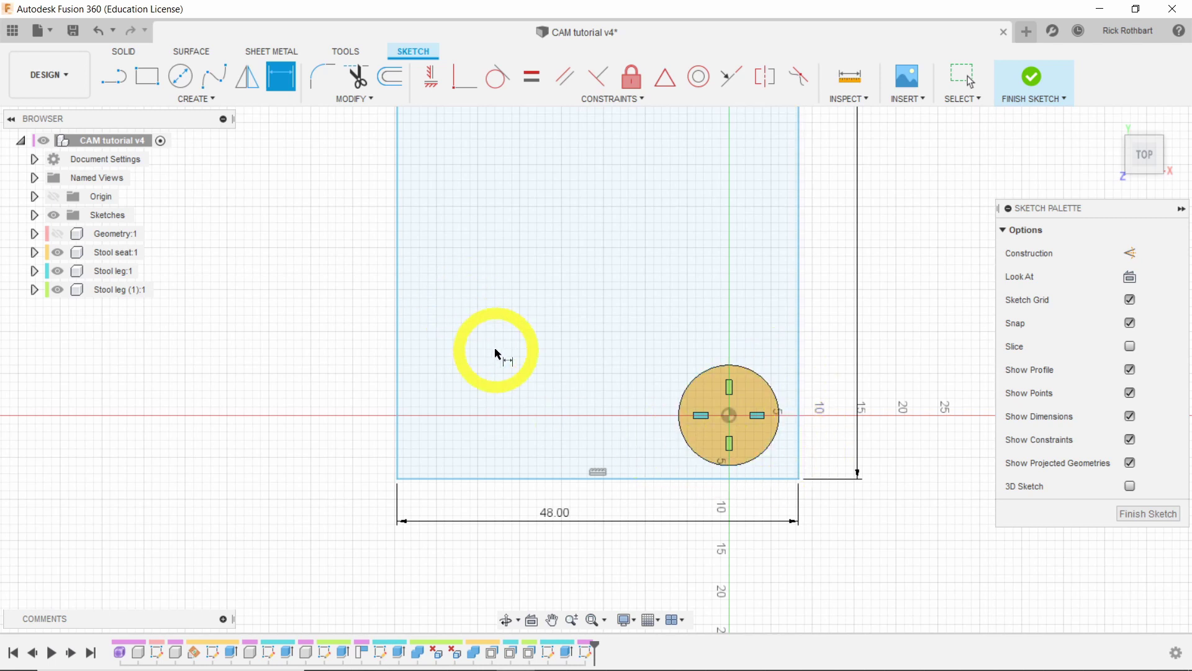
scroll(779, 435, "up", 1)
scroll(779, 435, "up", 2)
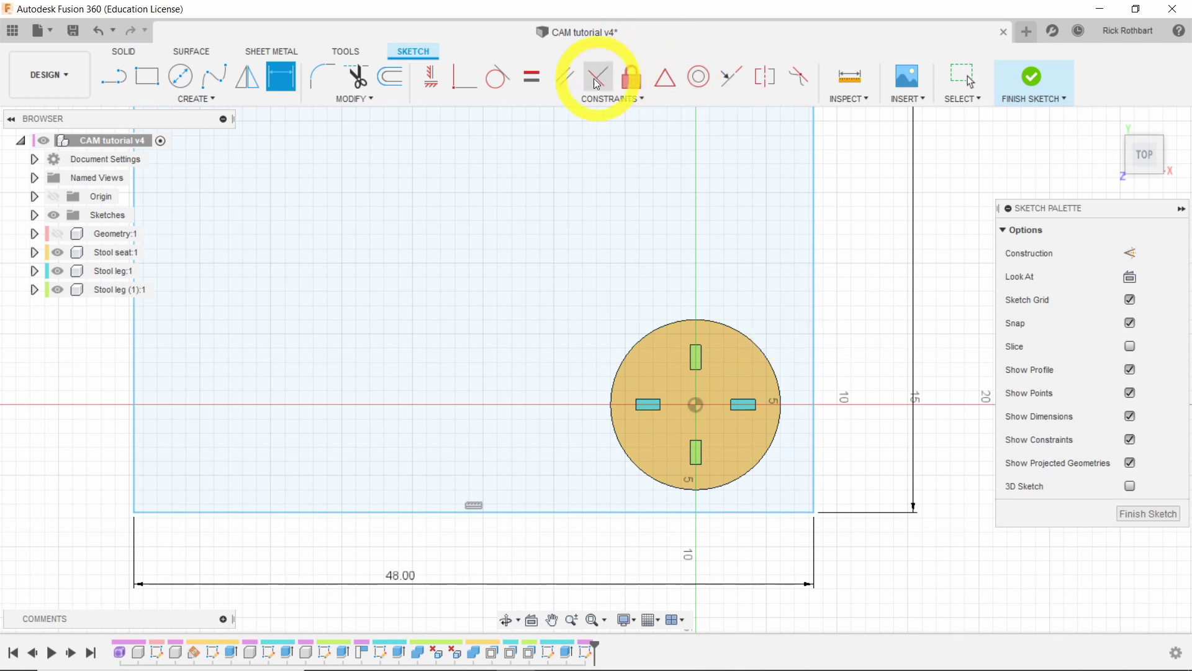
left_click(499, 79)
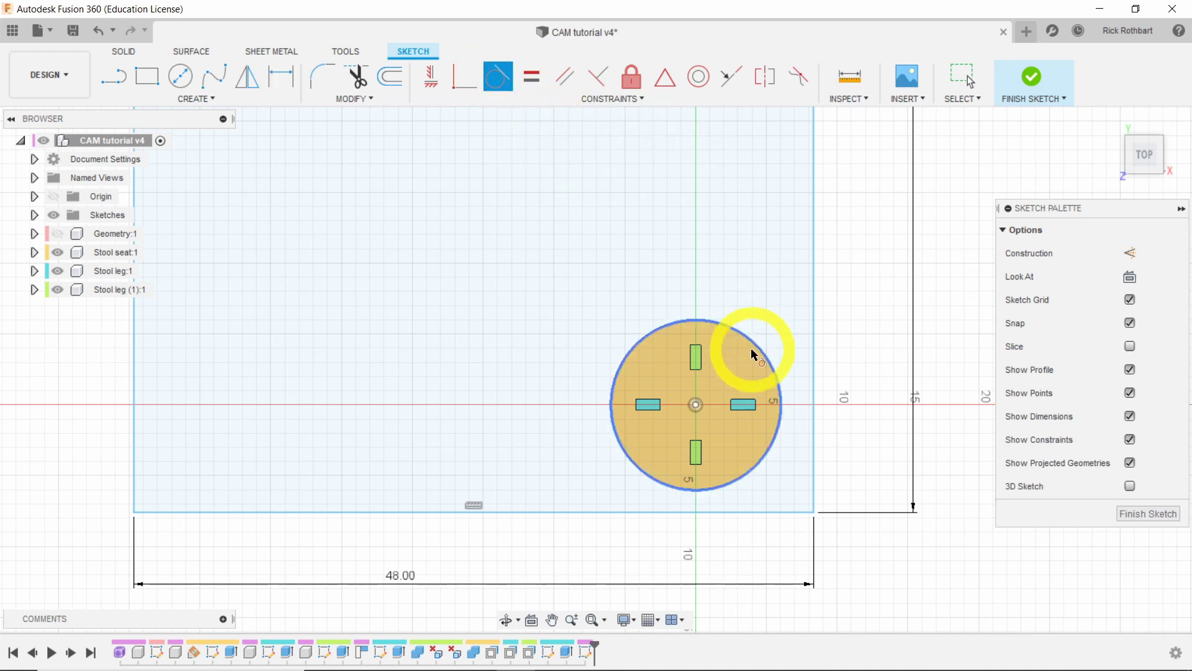
left_click(814, 390)
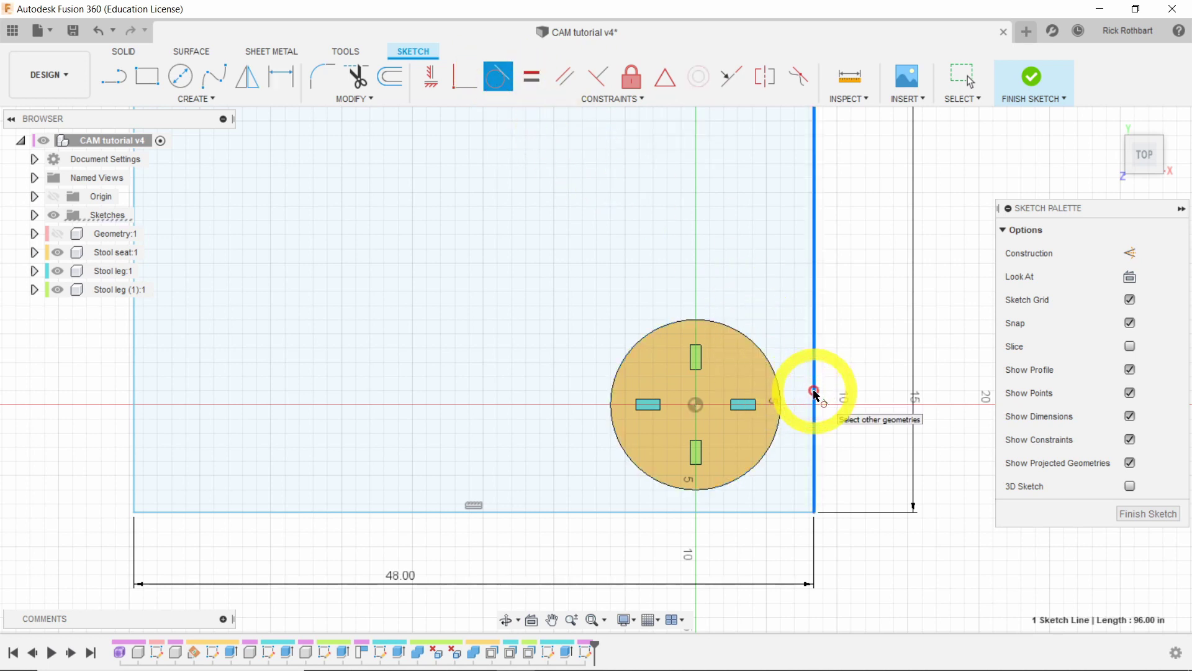
left_click(781, 401)
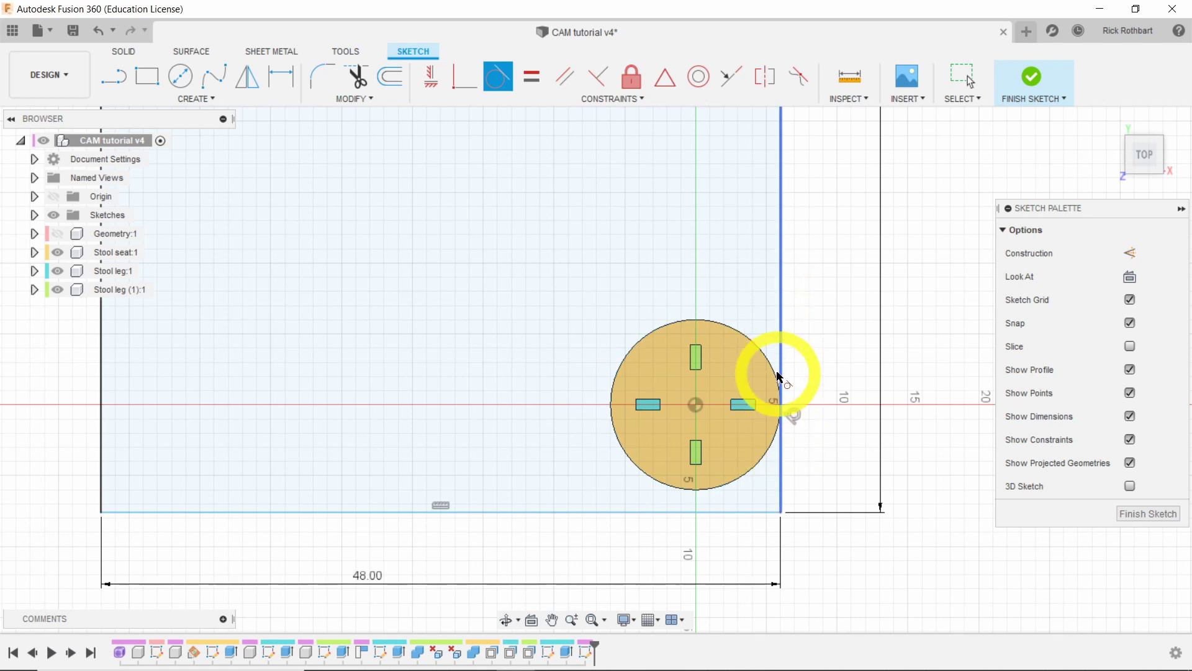
Make the rectangle's bottom edge tangent to the seat's circular edge and finish the sketch.
left_click(706, 513)
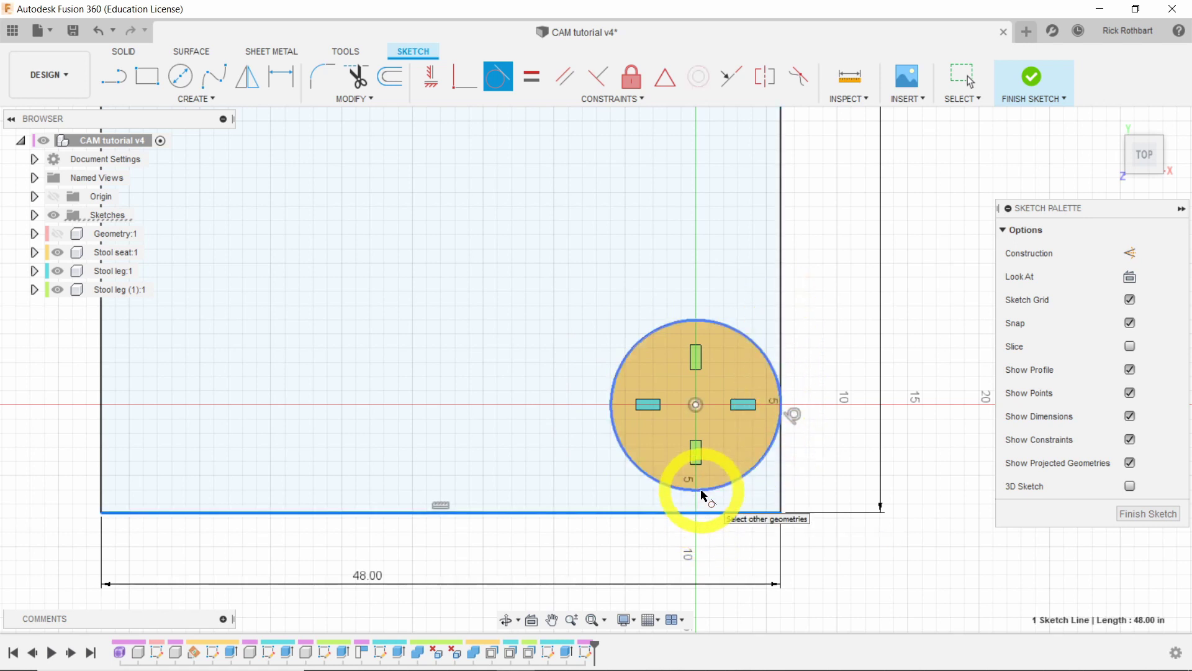
left_click(702, 493)
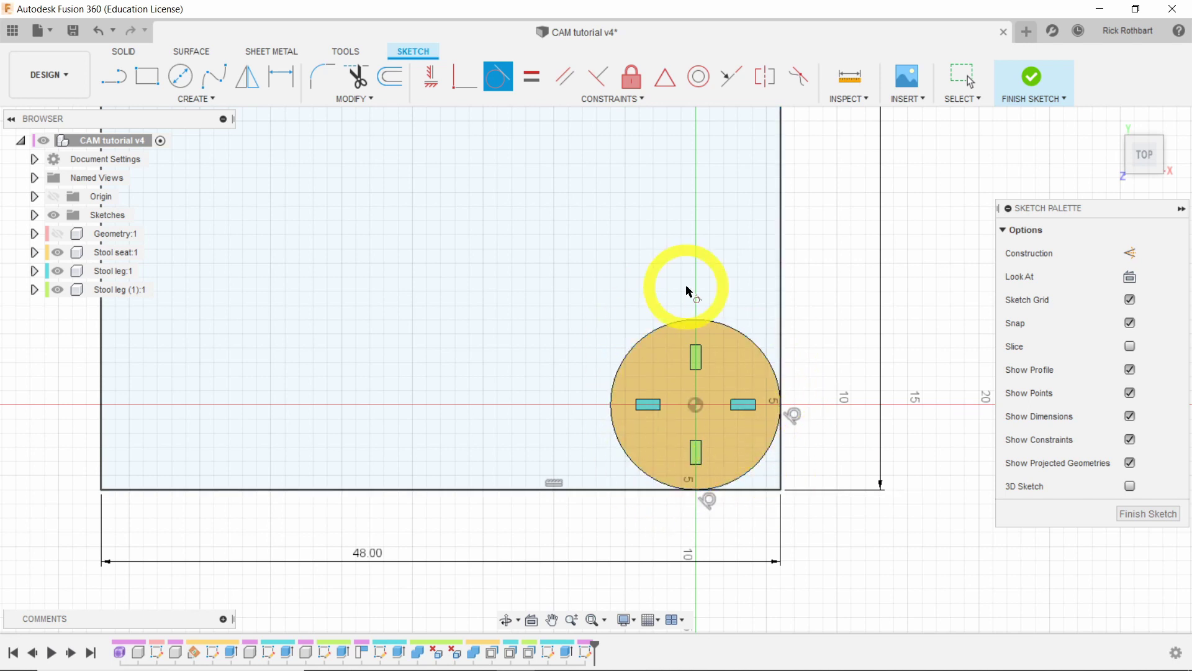
scroll(688, 291, "down", 6)
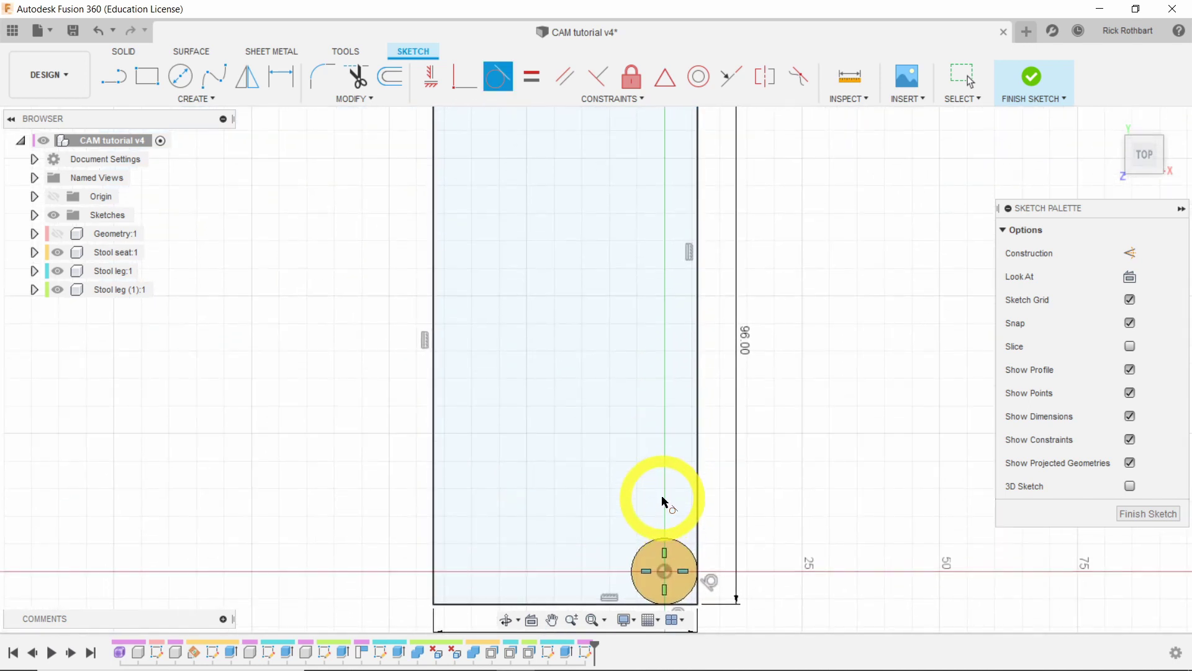
left_click(1033, 81)
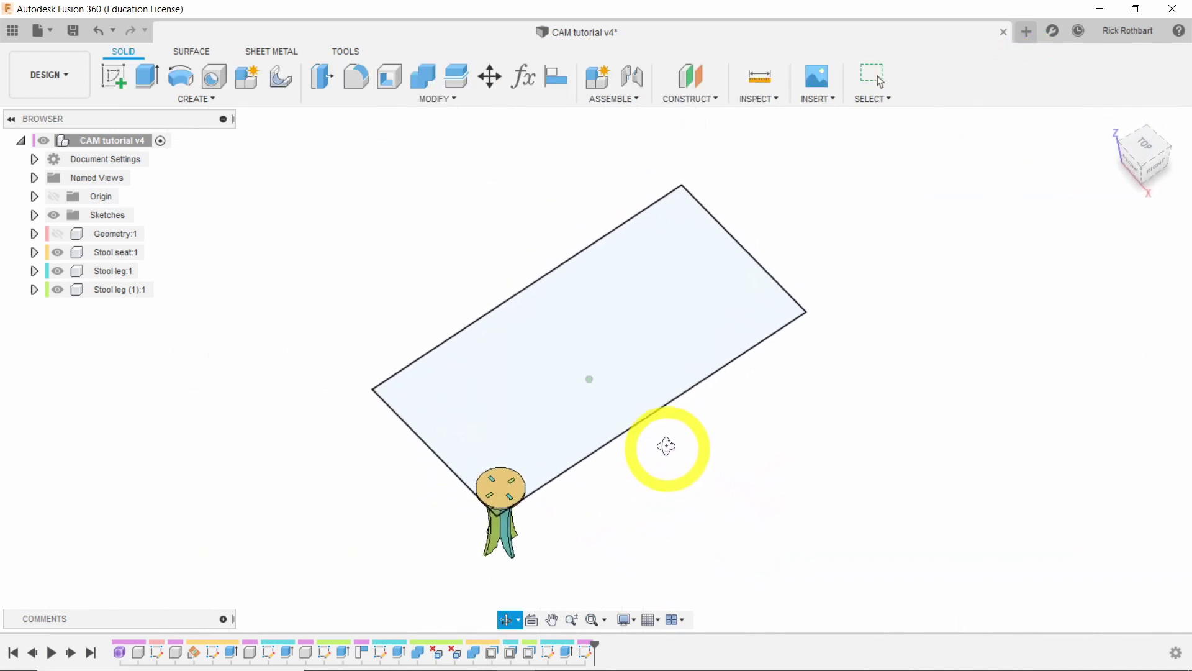
middle_click_drag(524, 407, 569, 271, "shift")
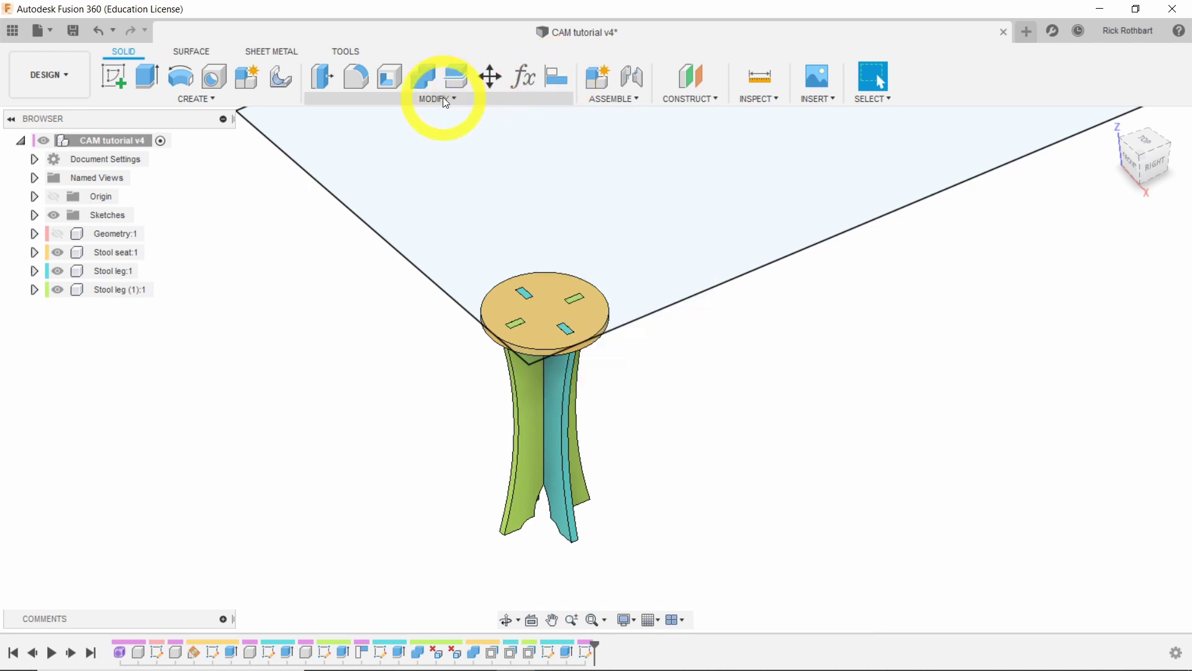
left_click(444, 99)
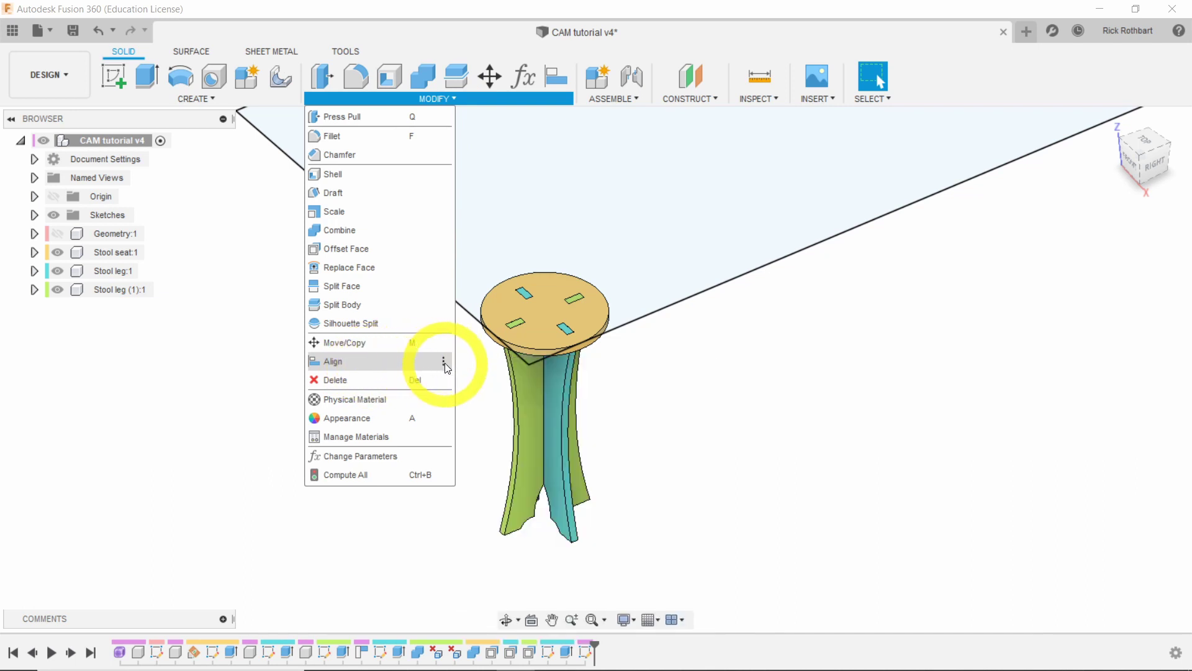
left_click(444, 362)
left_click(459, 364)
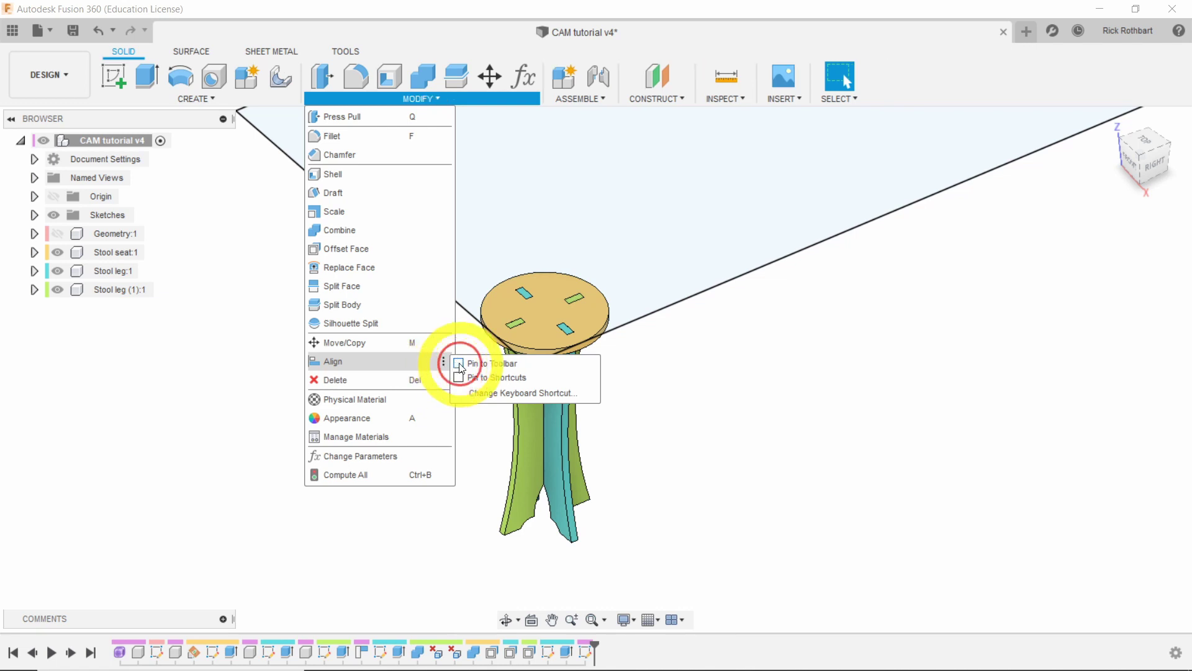
left_click(460, 365)
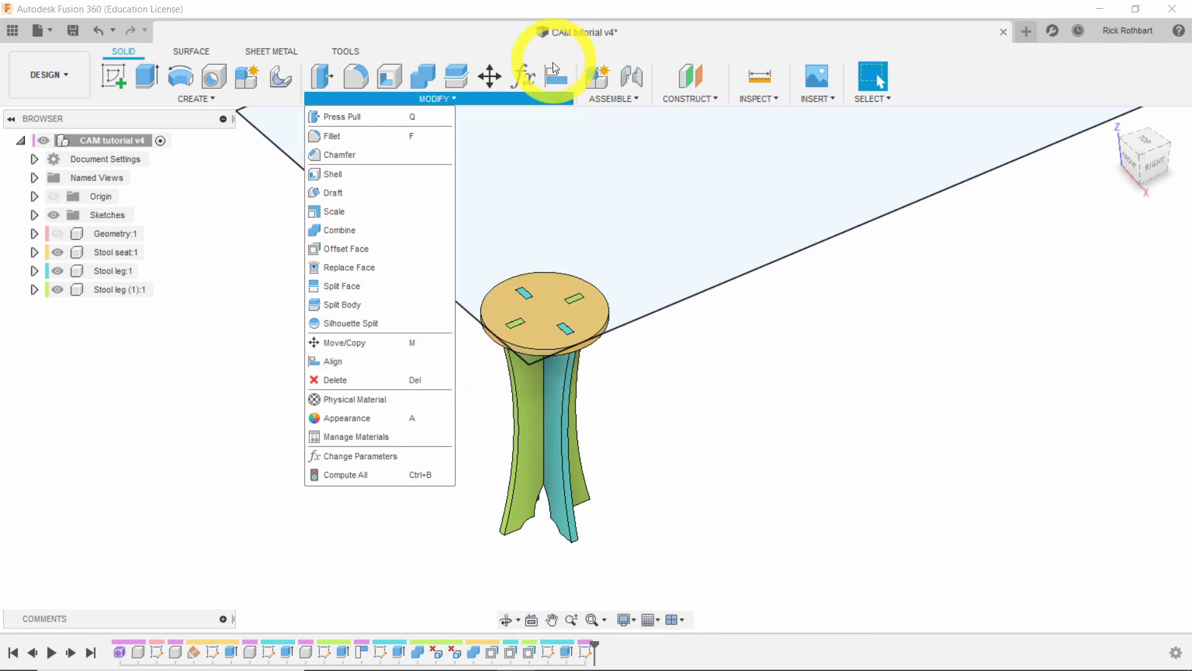
Align the Stool leg (1) component from its broad flat face to the sketch profile on top of the seat.
left_click(384, 361)
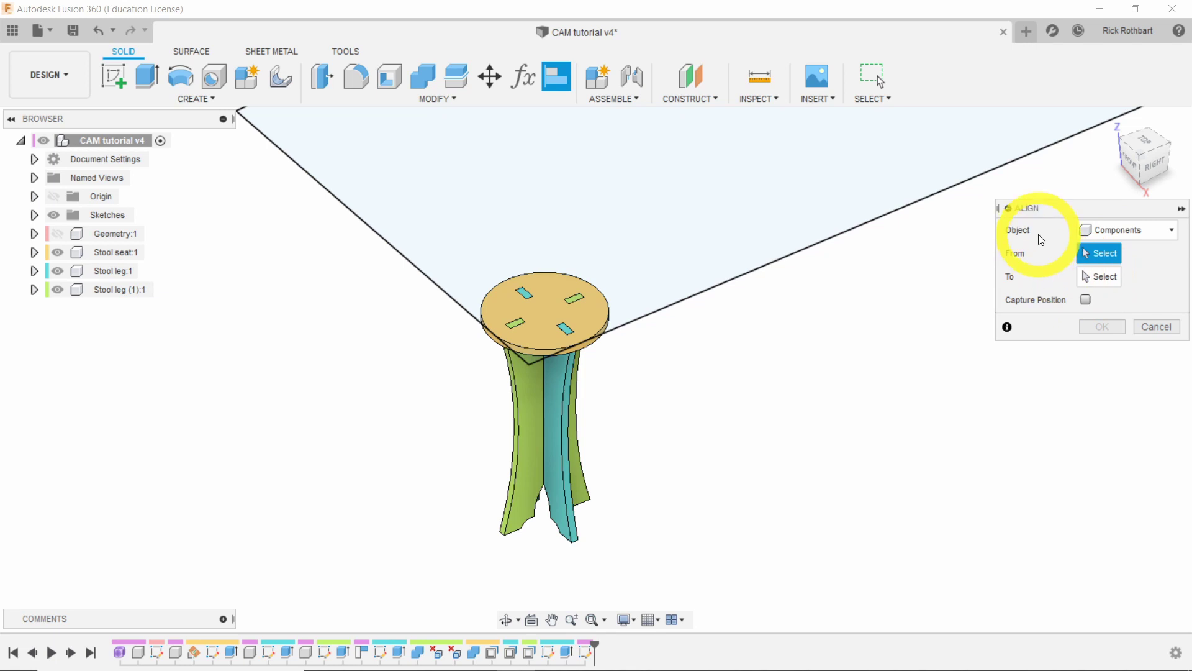
left_click(1129, 227)
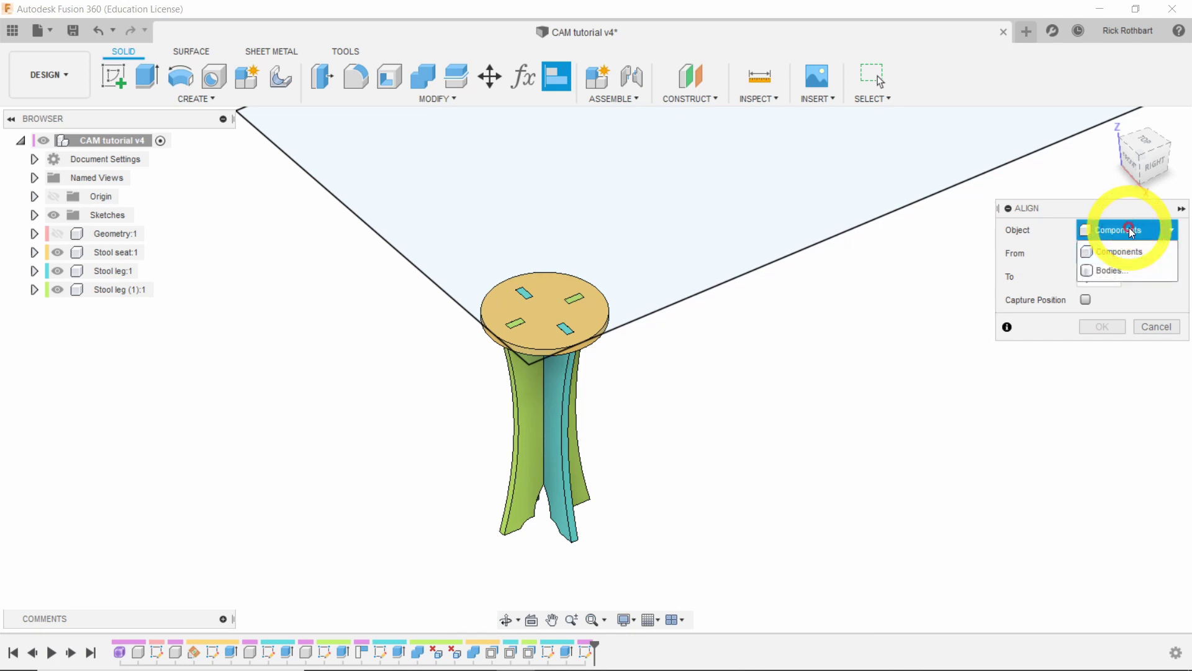
left_click(1120, 251)
left_click(1124, 240)
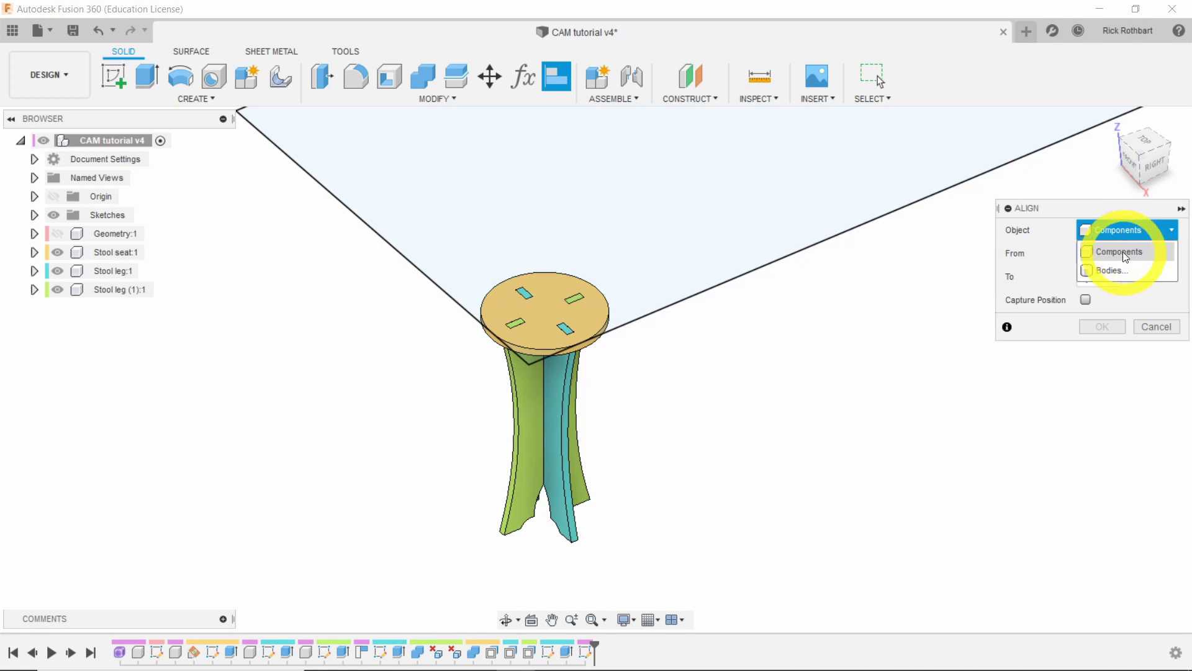
left_click(1125, 253)
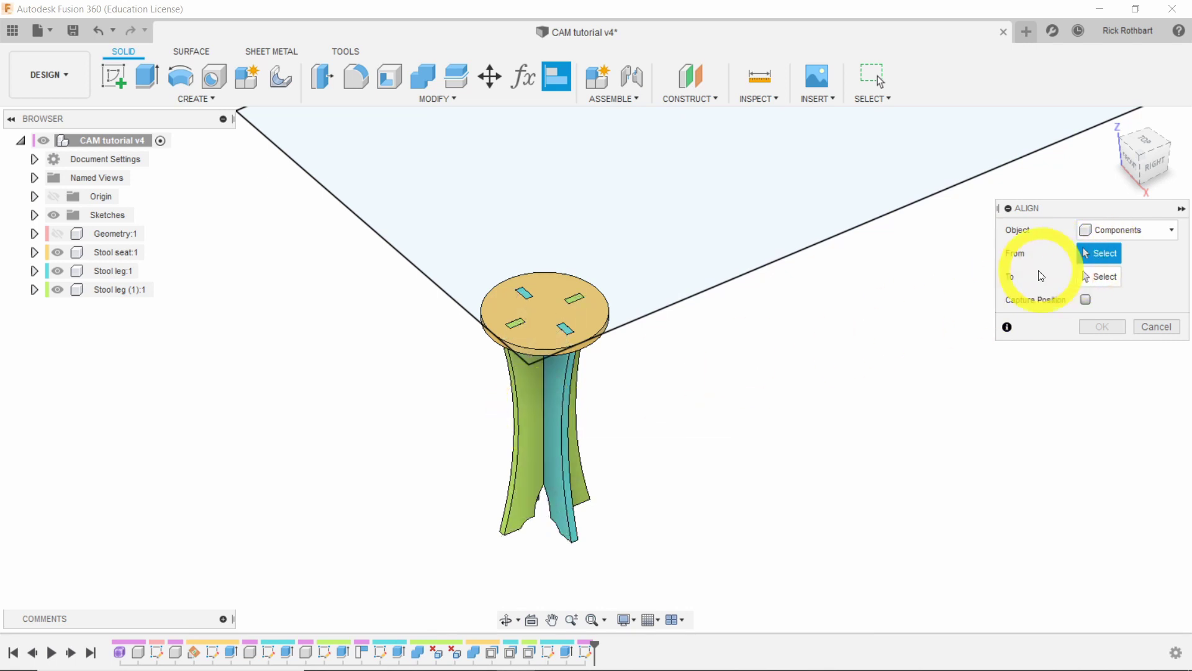
left_click(529, 397)
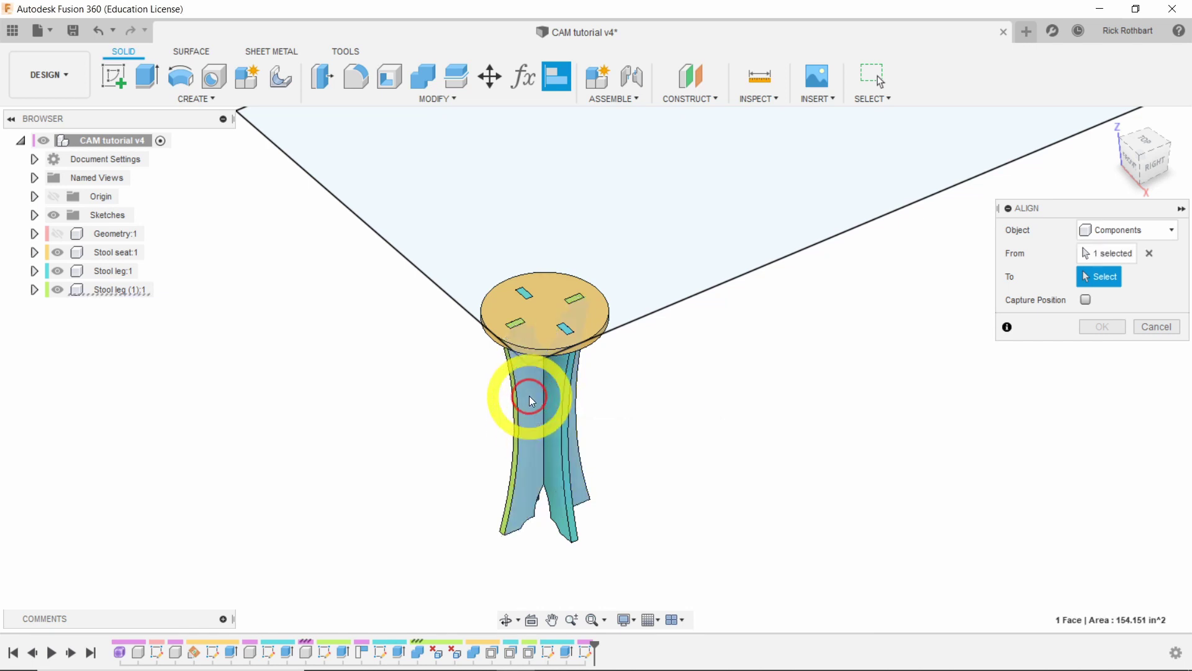
left_click(553, 292)
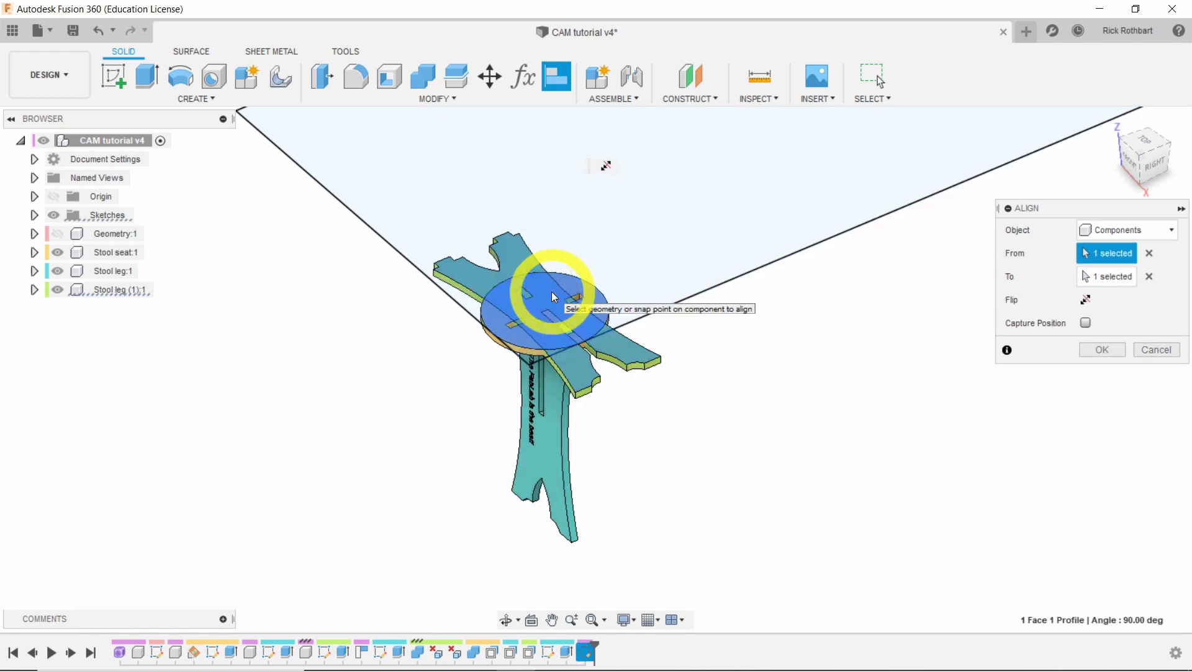
Flip the aligned green leg to compare both orientations, flip it back so it lies level with the seat, and confirm the alignment.
scroll(487, 306, "up", 5)
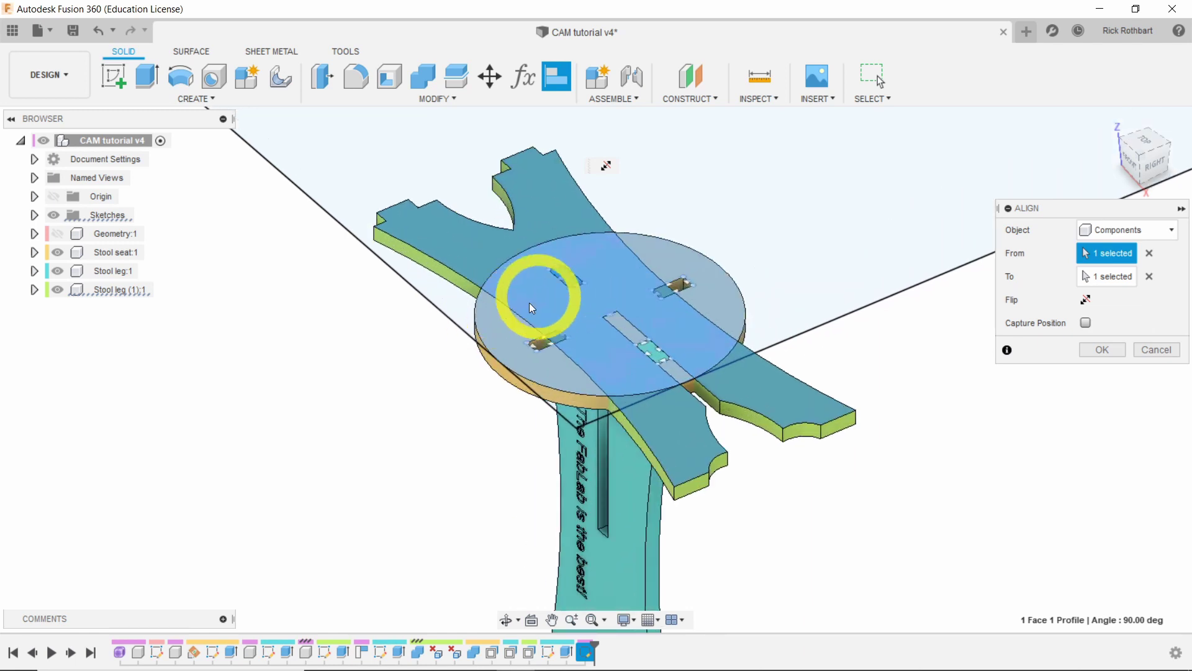
scroll(516, 292, "up", 2)
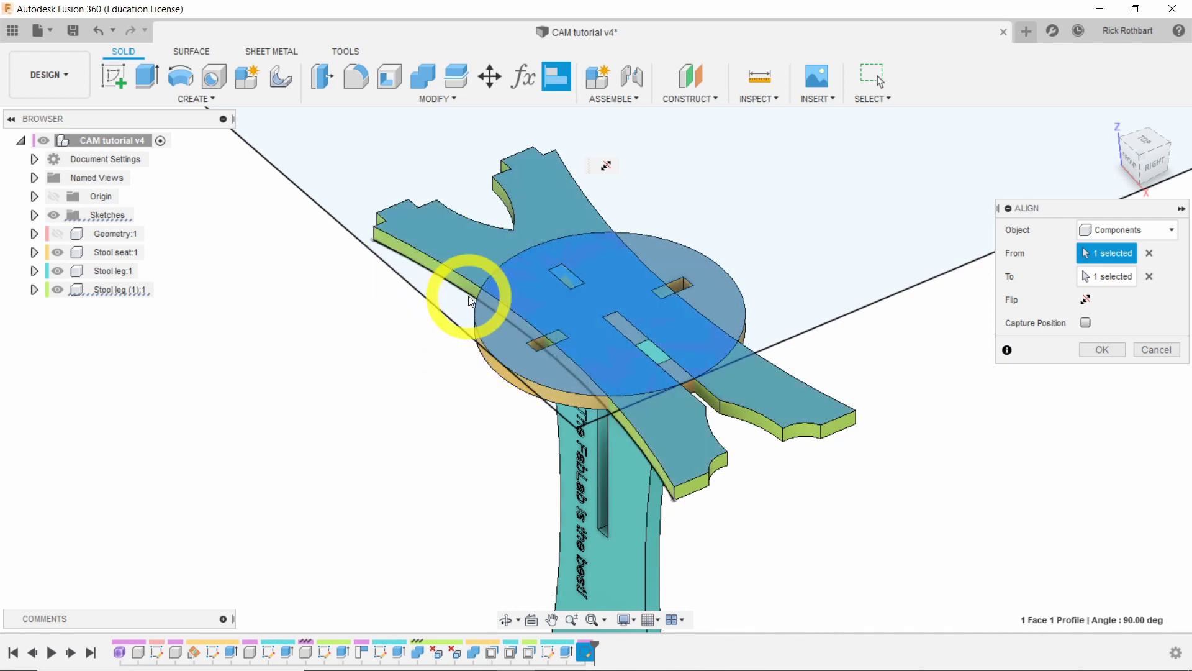
mouse_move(468, 295)
middle_mouse_down("shift")
mouse_move(543, 248)
mouse_move(466, 293)
mouse_move(459, 312)
middle_mouse_up("shift")
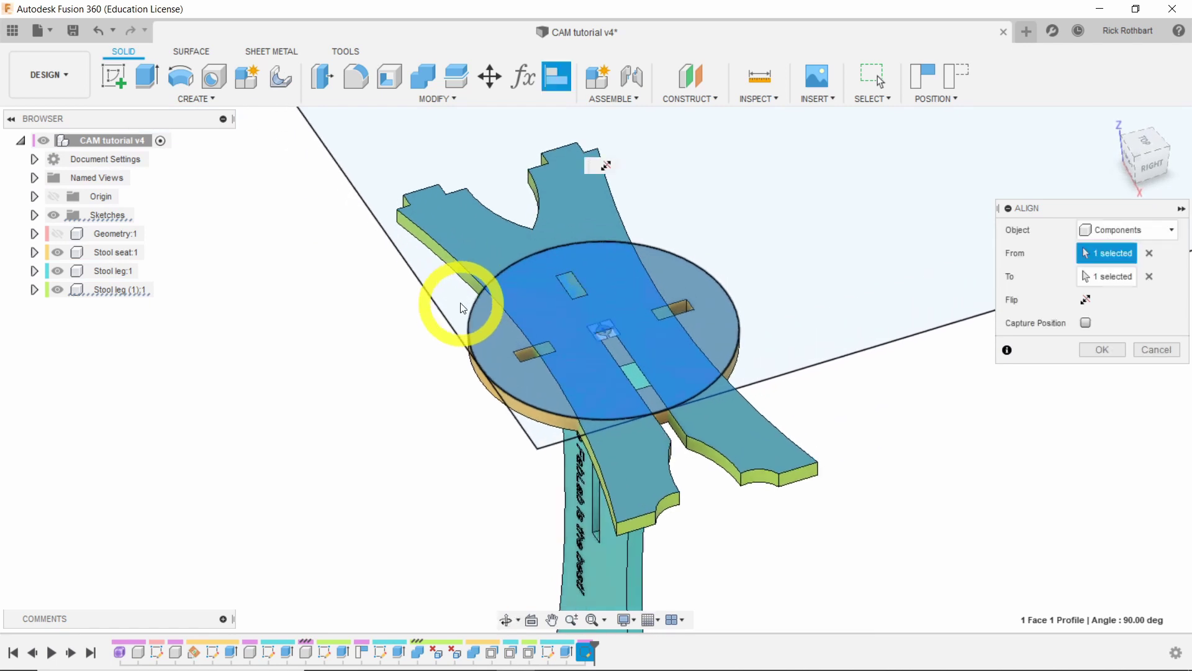
left_click(1090, 302)
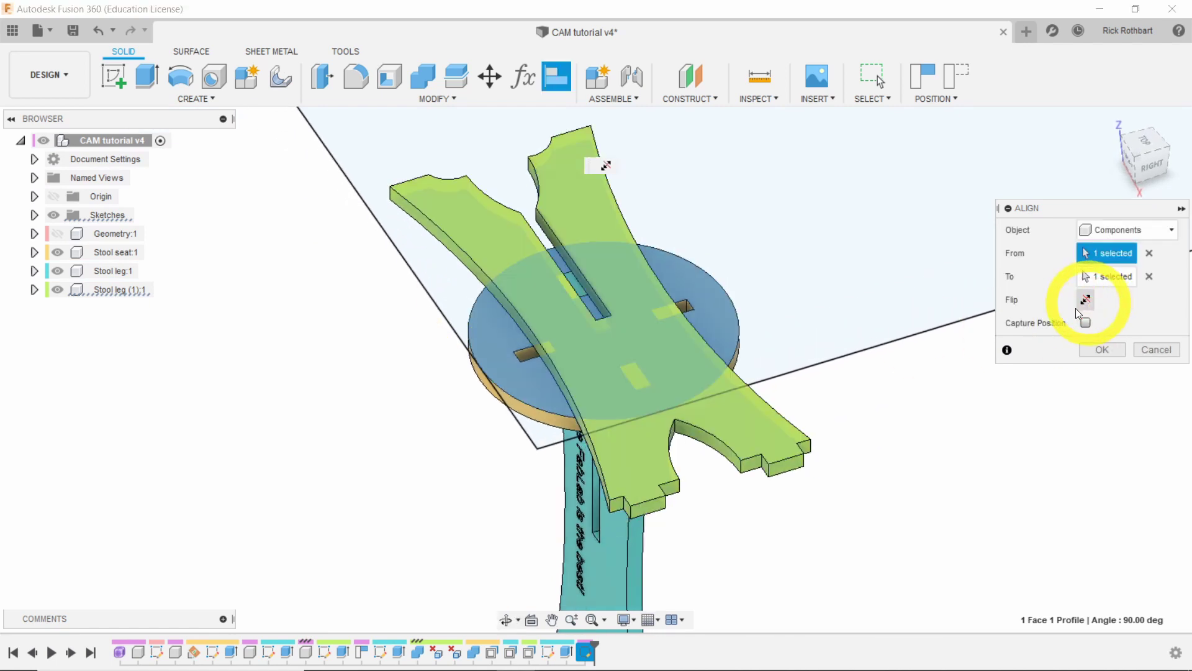
middle_click_drag(491, 362, 524, 332, "shift")
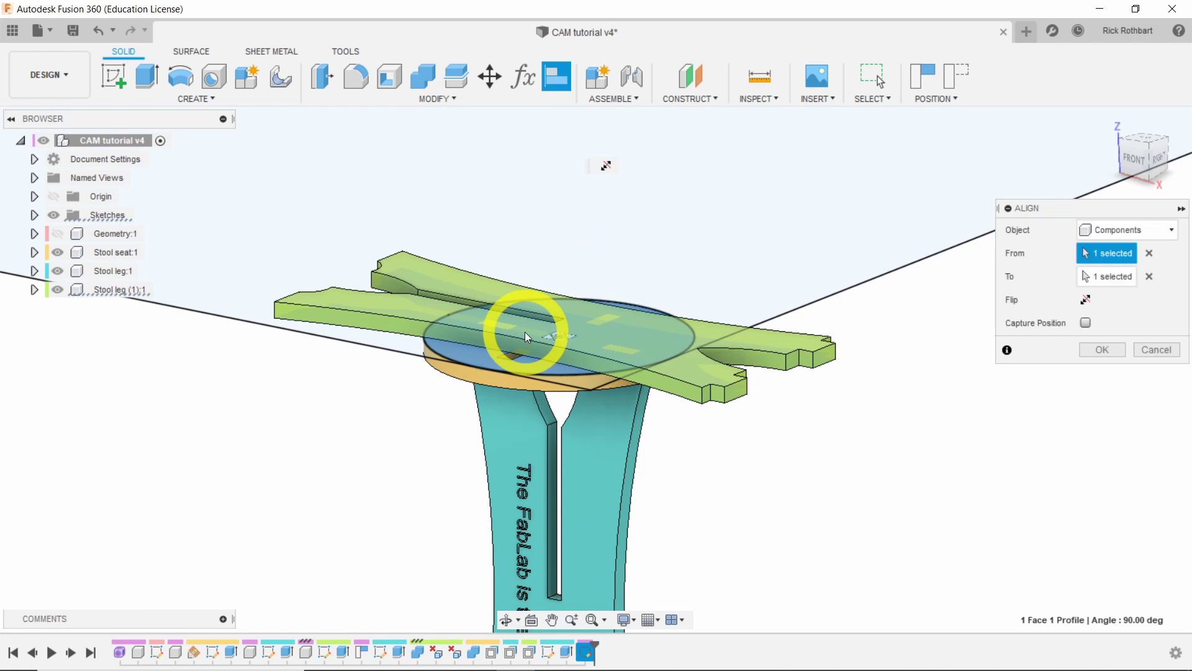
left_click(1085, 301)
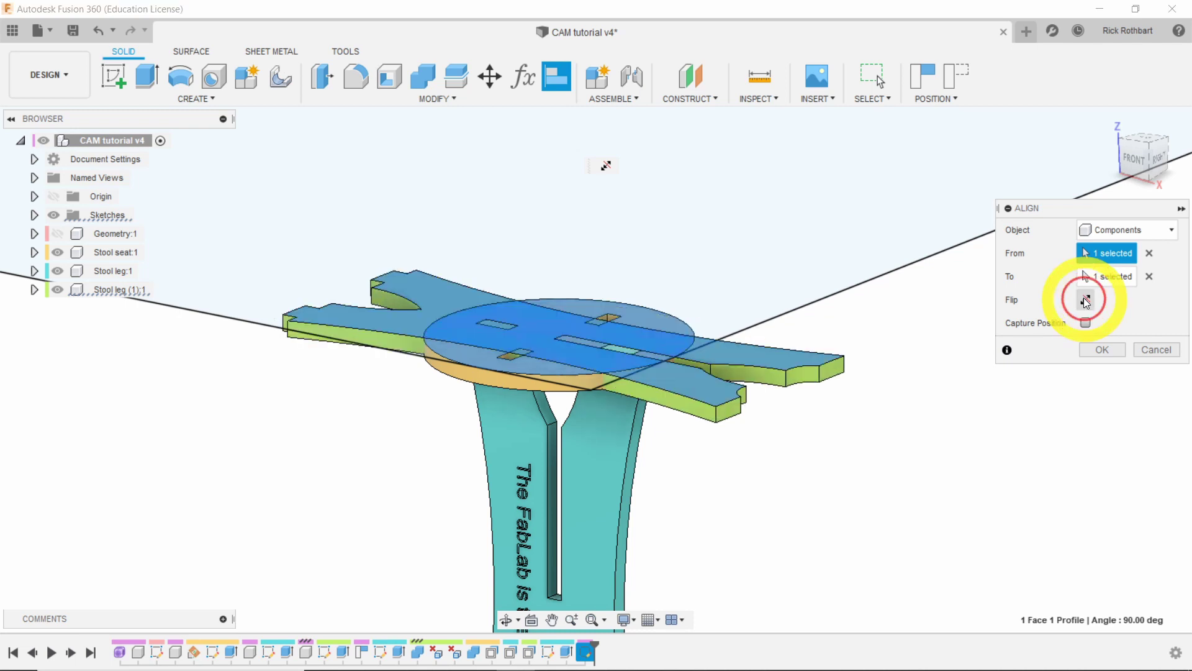
middle_click_drag(791, 365, 841, 451, "shift")
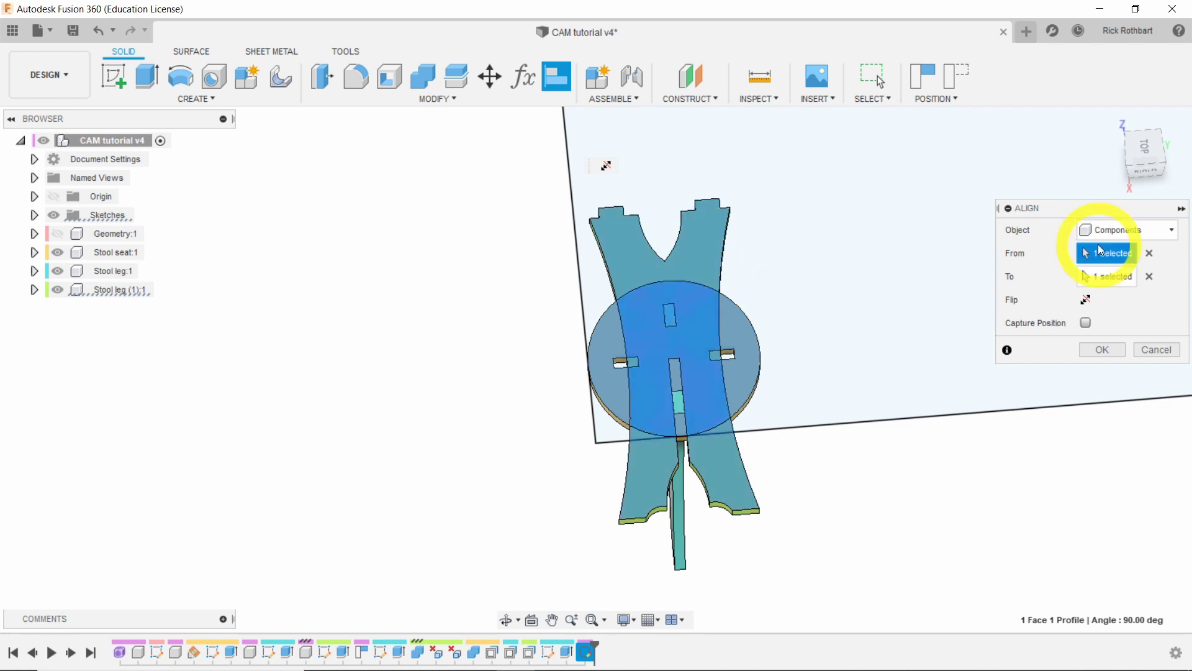
left_click(1105, 351)
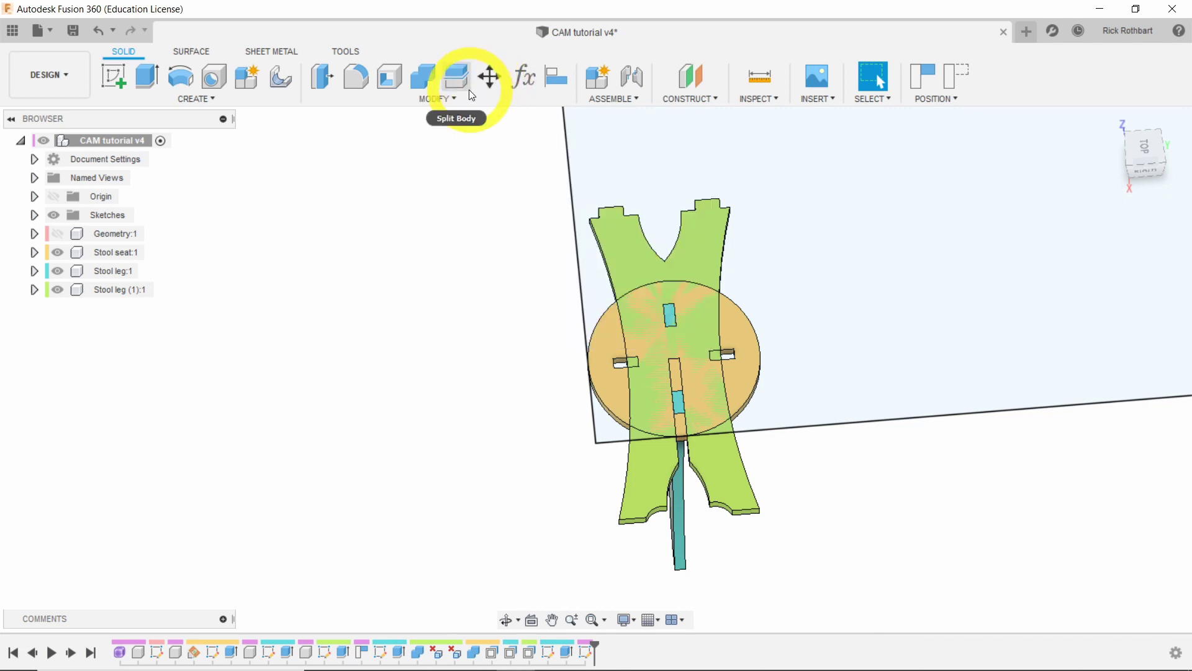
Start a Move/Copy operation and open the choice of object type to move.
left_click(439, 98)
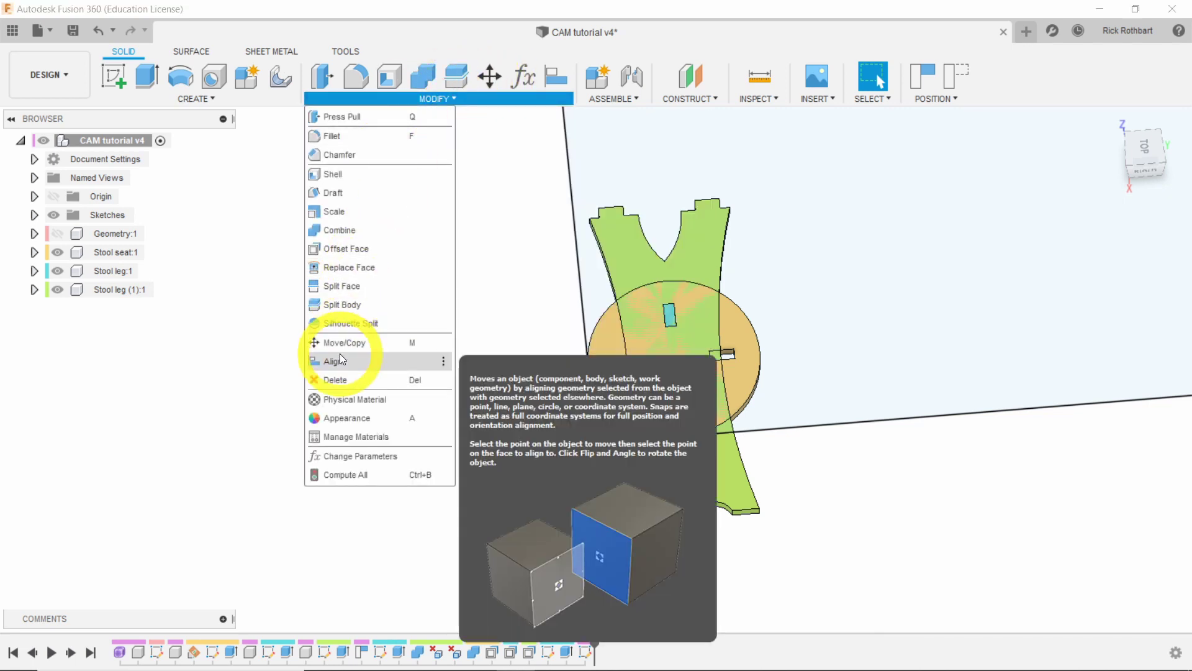
left_click(411, 344)
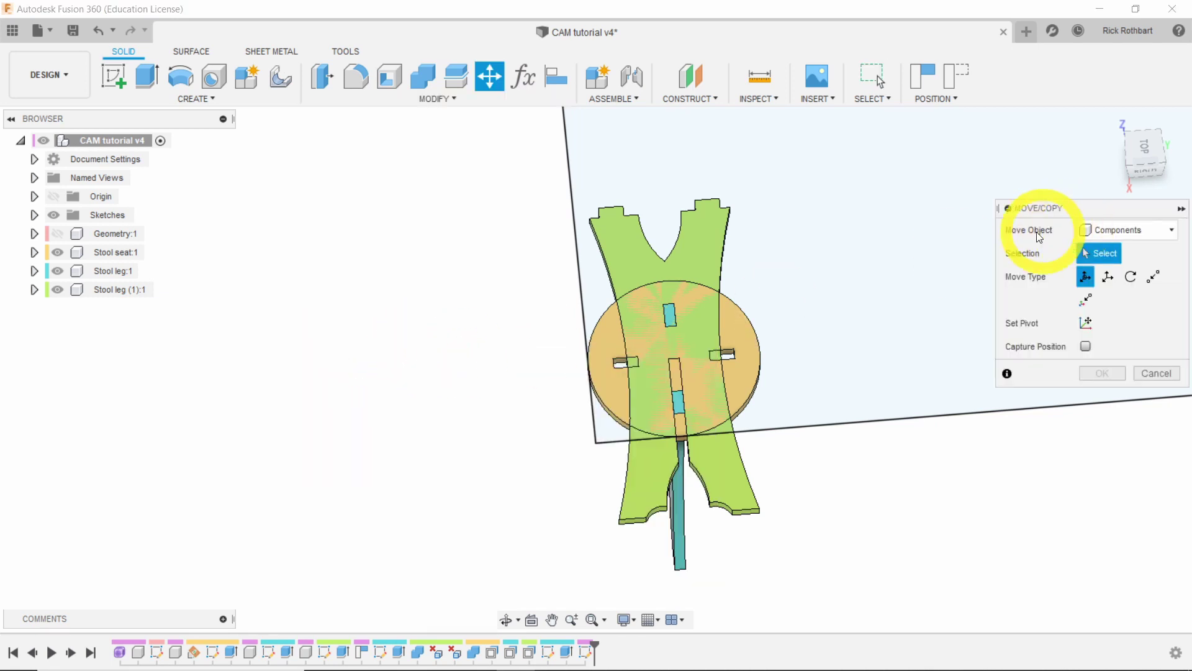
left_click(1116, 237)
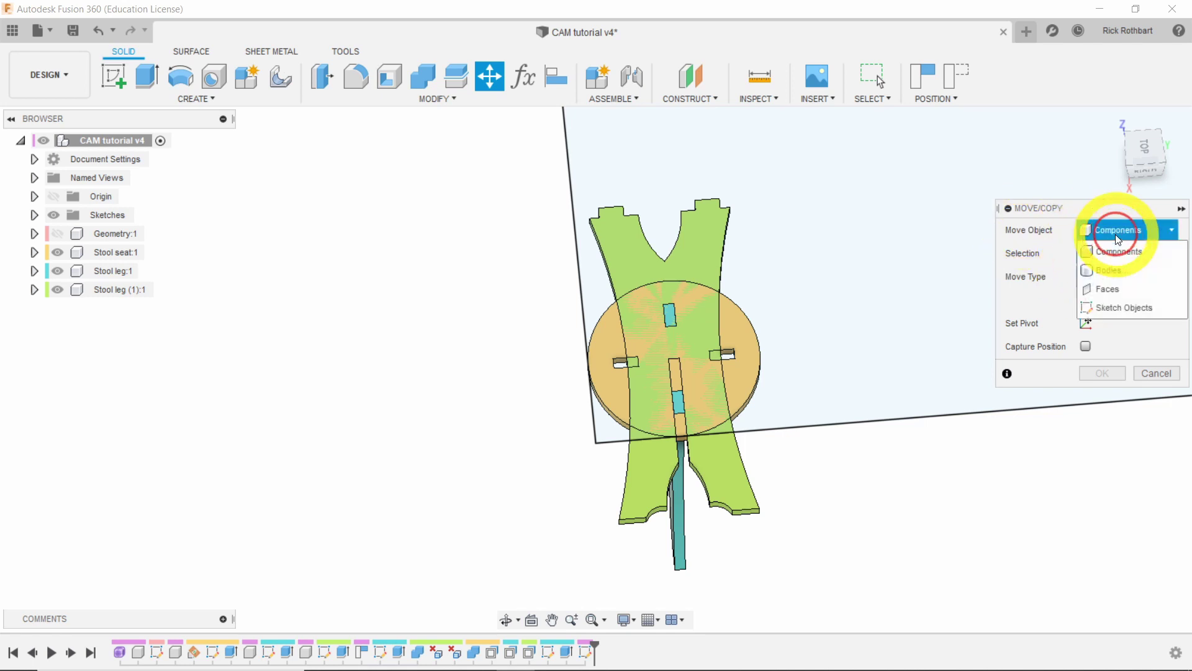